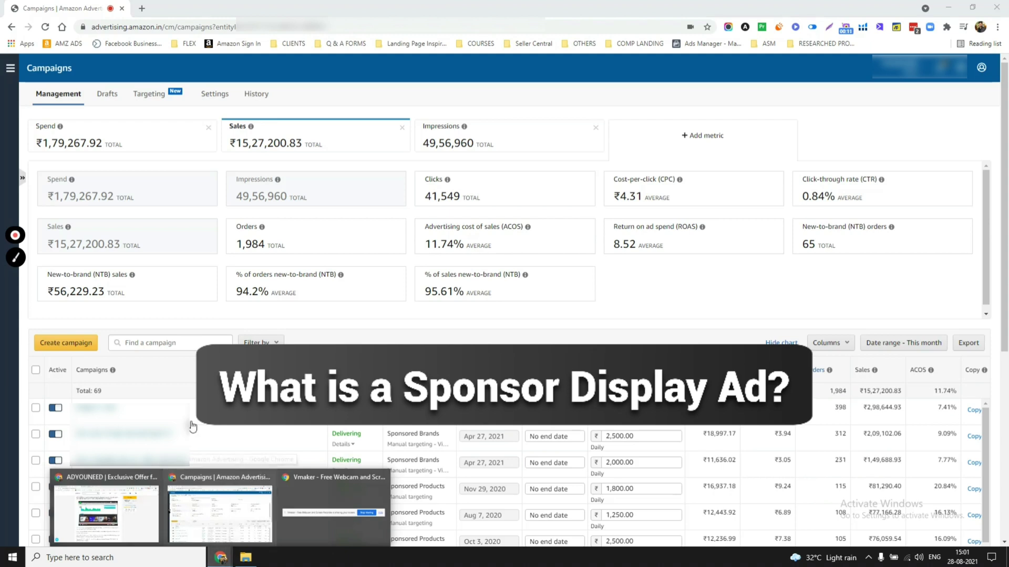
# Switch to the incognito browser window and look over the Samsung Galaxy M42 5G product page and its sponsored display ad.
pyautogui.moveTo(16, 258)
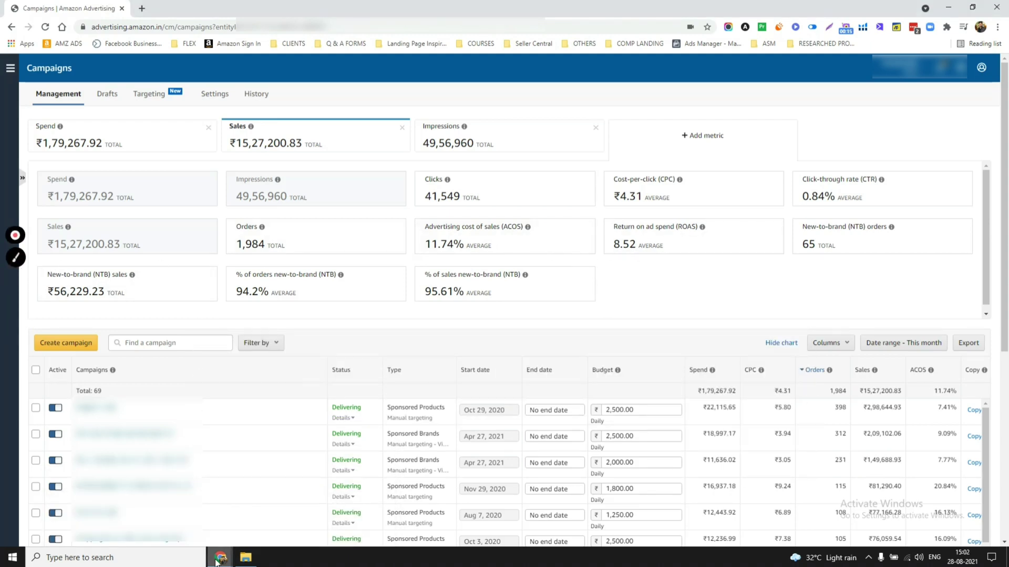
pyautogui.moveTo(220, 558)
pyautogui.click(386, 530)
pyautogui.scroll(5, 454, 256)
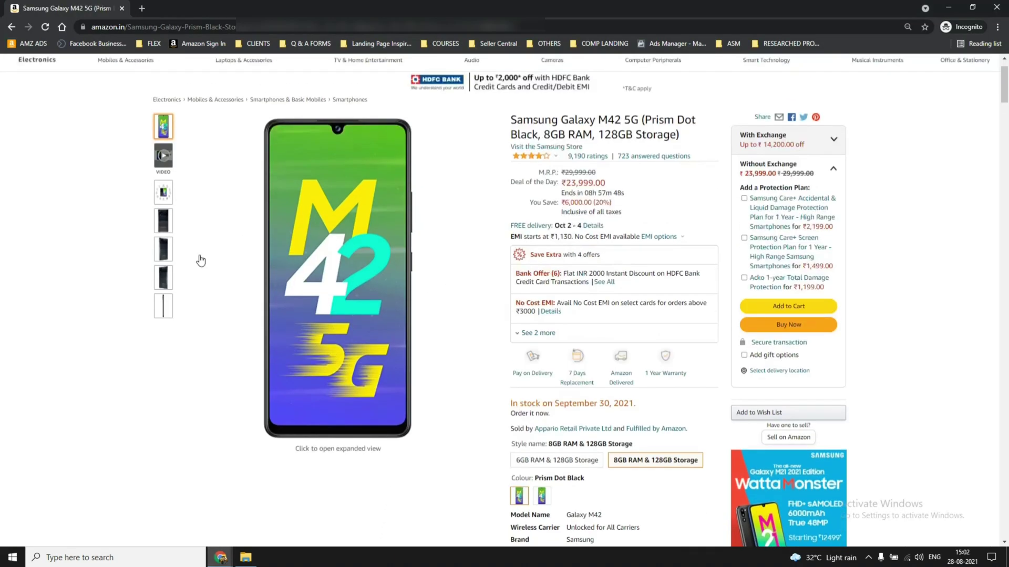
pyautogui.scroll(-4, 738, 357)
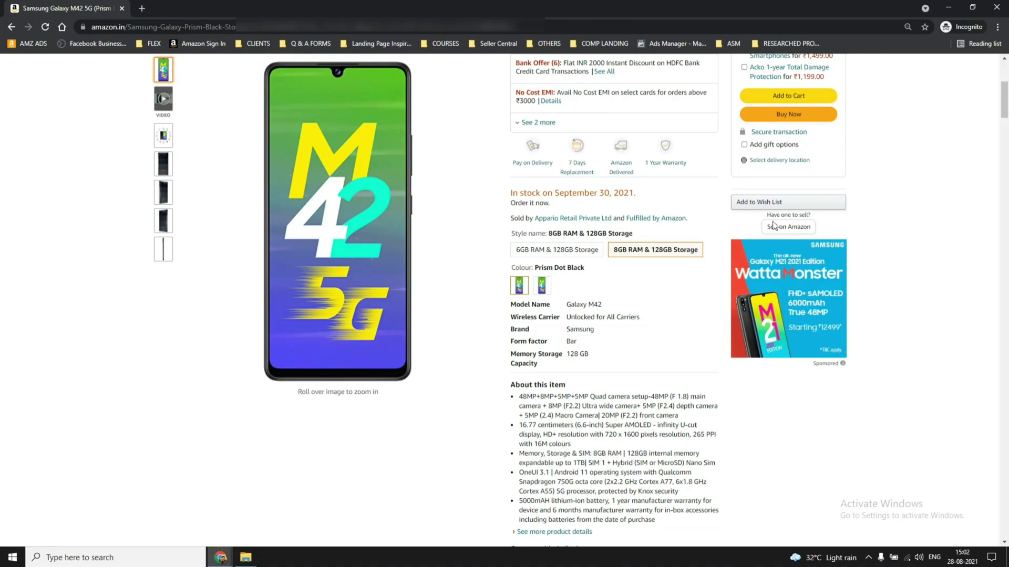
pyautogui.scroll(3, 695, 293)
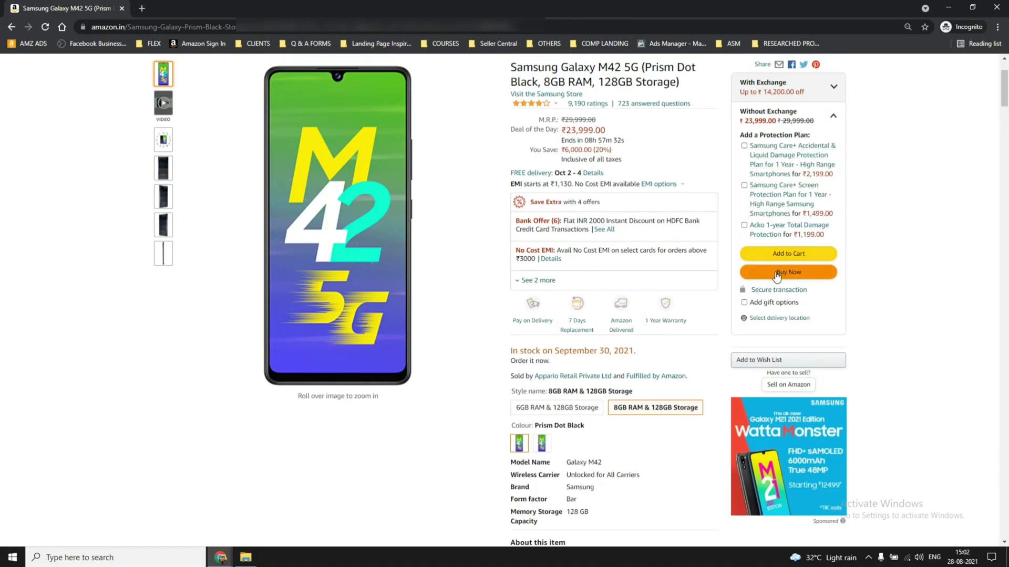
# Open the sponsored Samsung Galaxy M21 ad in a new tab and look over its product page.
pyautogui.rightClick(773, 422)
pyautogui.click(815, 254)
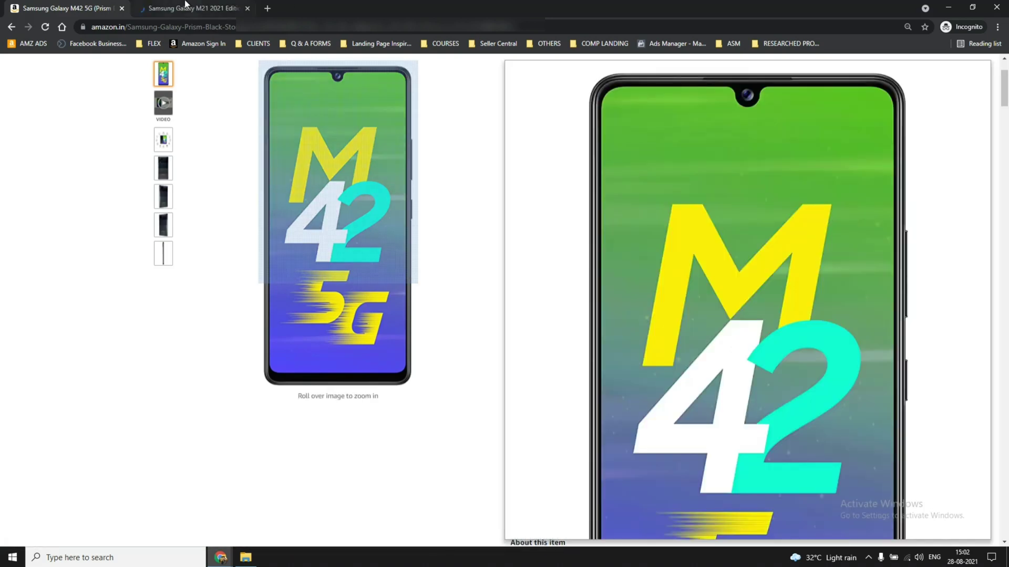
pyautogui.click(188, 8)
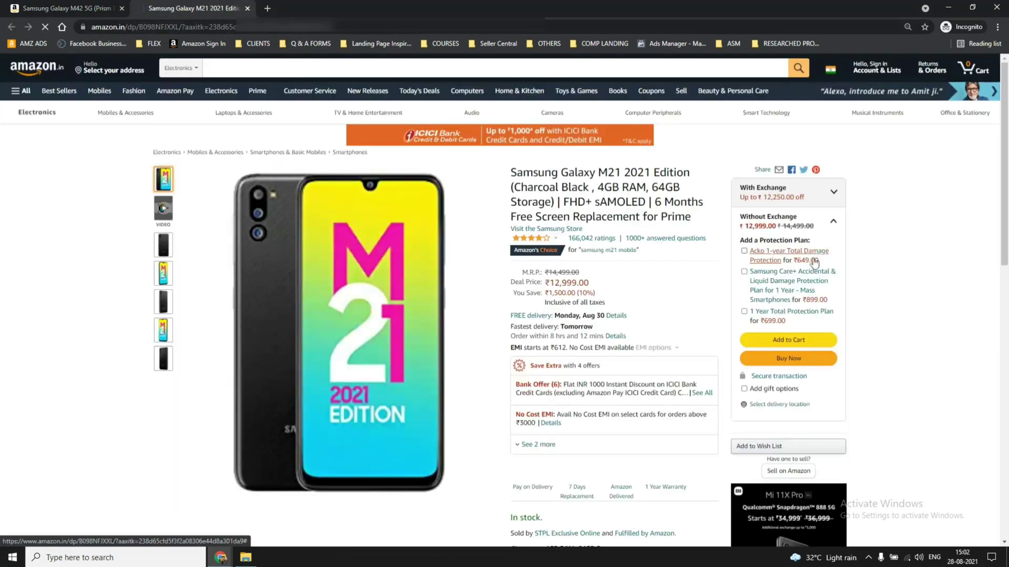
pyautogui.scroll(-1, 720, 322)
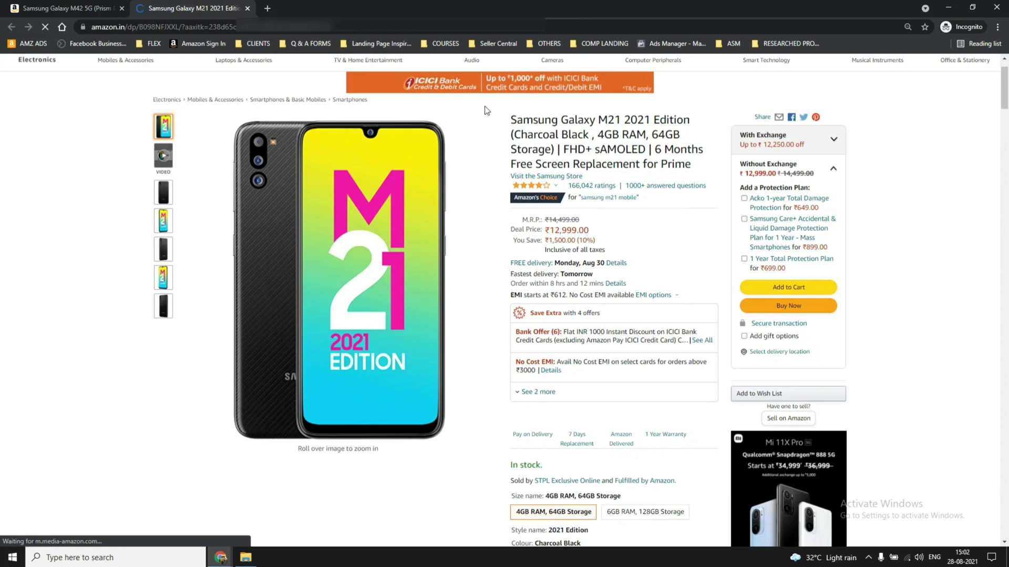
pyautogui.doubleClick(533, 123)
pyautogui.scroll(-3, 783, 420)
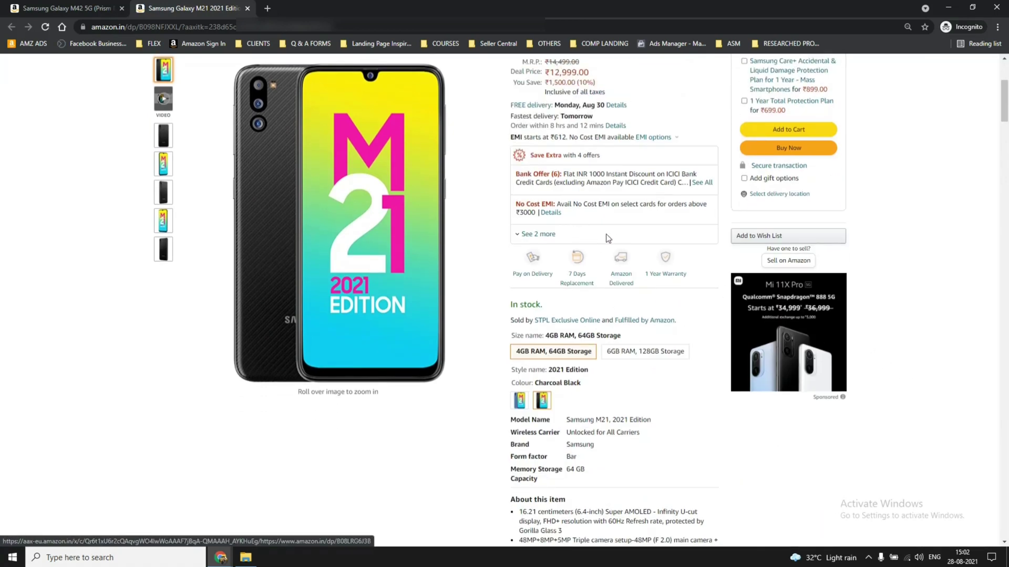
# Open the sponsored Mi 11X Pro ad, look at its product page and return to the Galaxy M42 5G tab.
pyautogui.click(786, 301)
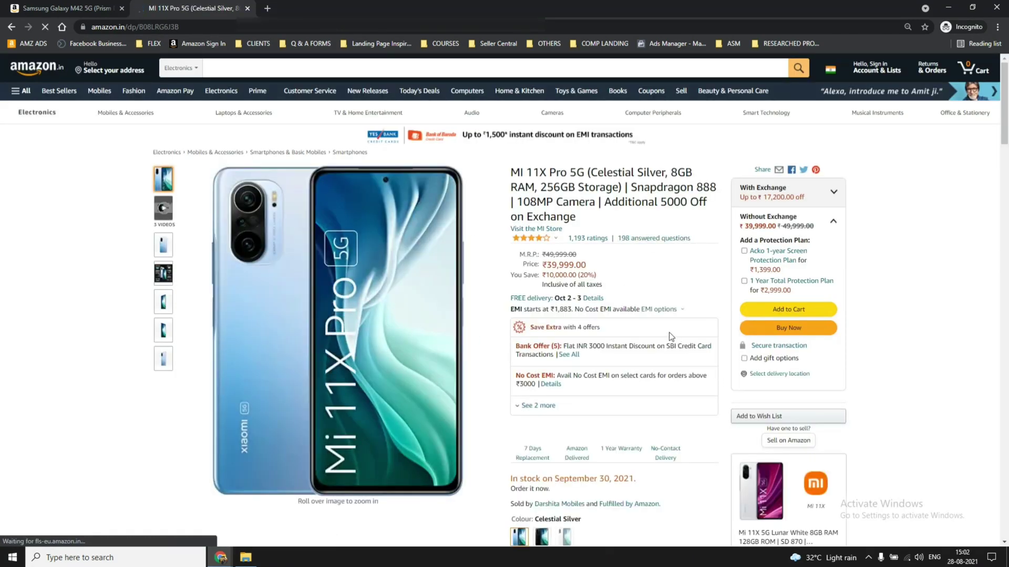
pyautogui.scroll(-2, 694, 347)
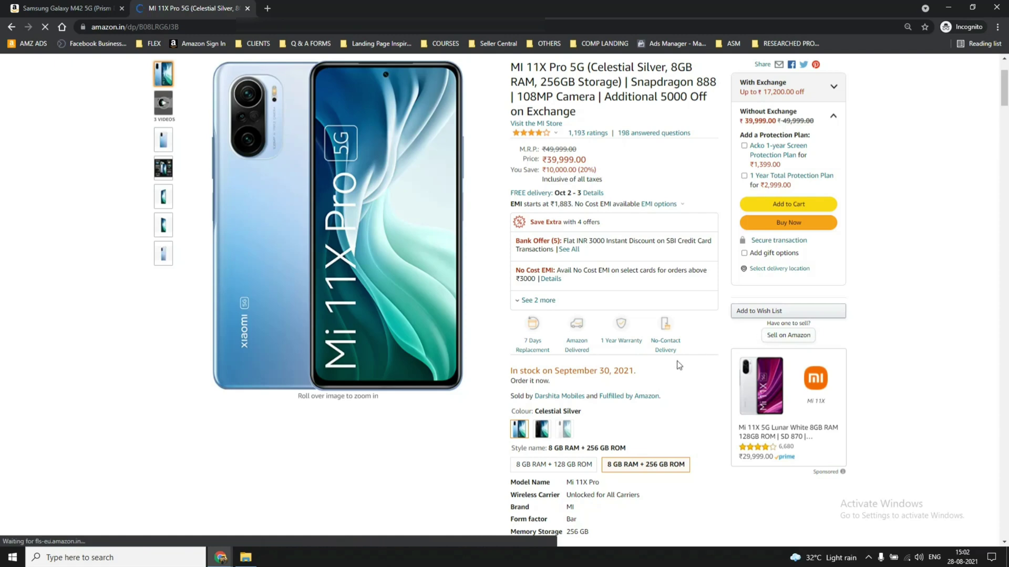
pyautogui.click(5, 7)
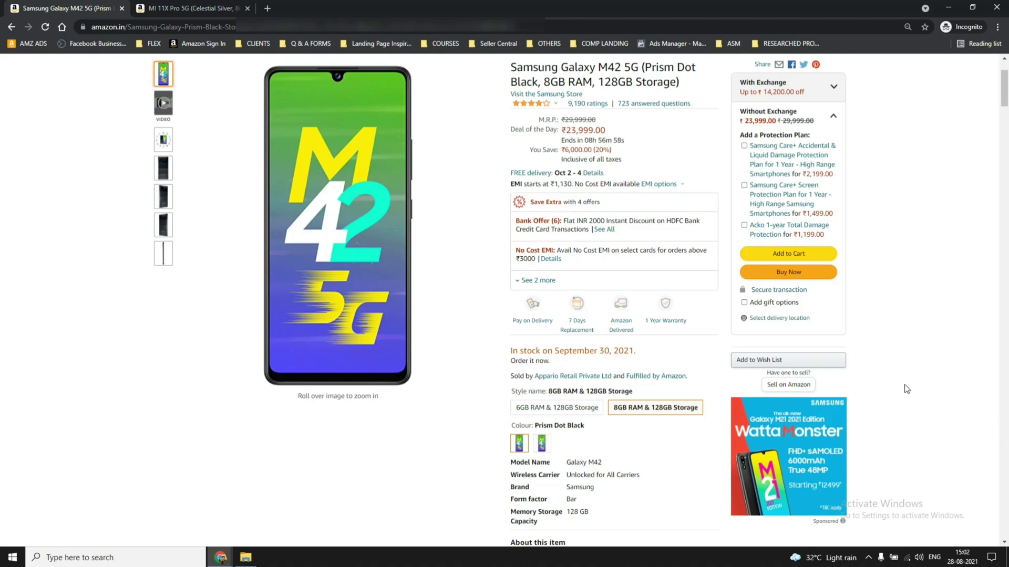
# Switch back to the Amazon Advertising window and start creating a new campaign.
pyautogui.click(221, 558)
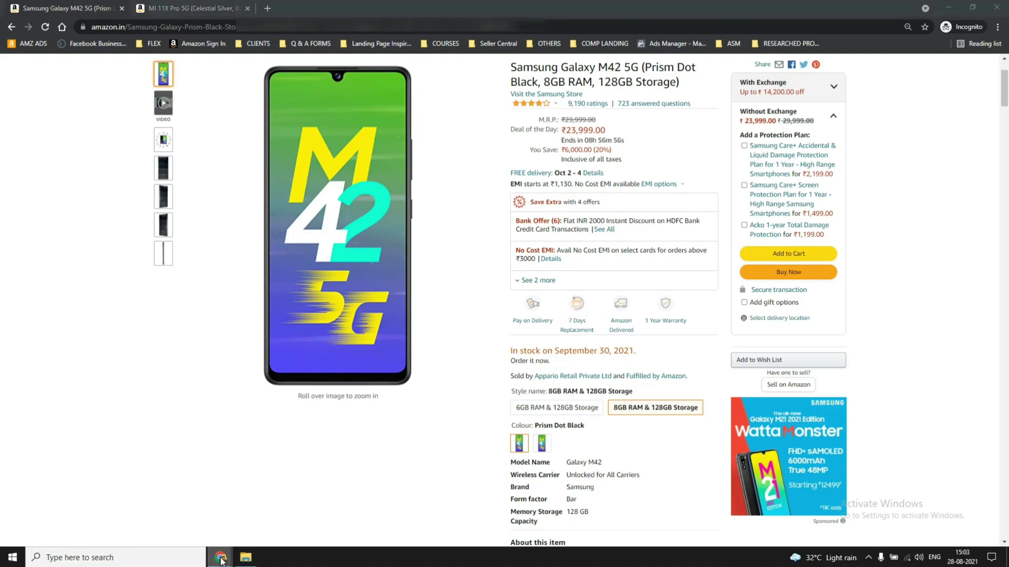
pyautogui.click(158, 504)
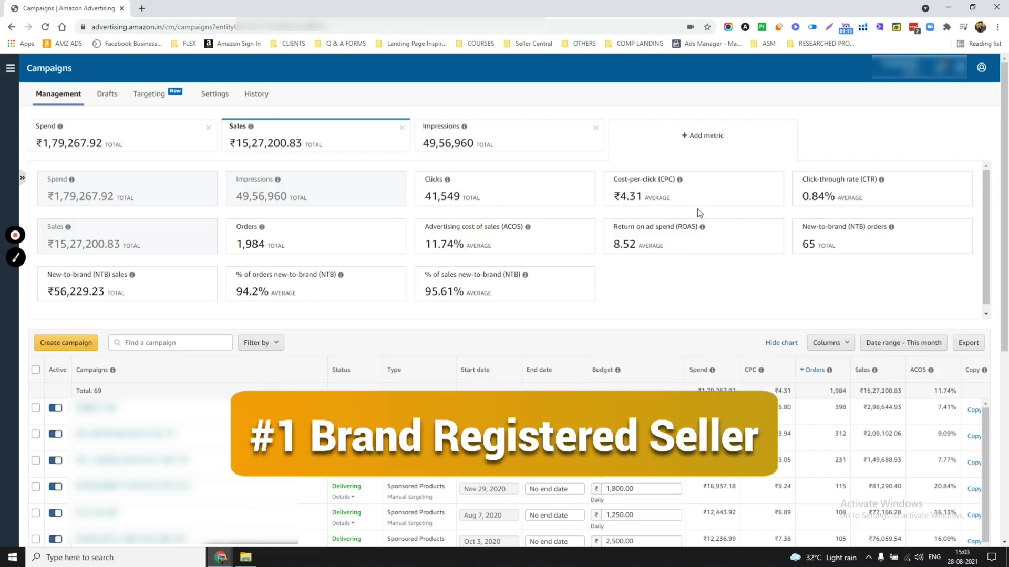
pyautogui.click(66, 344)
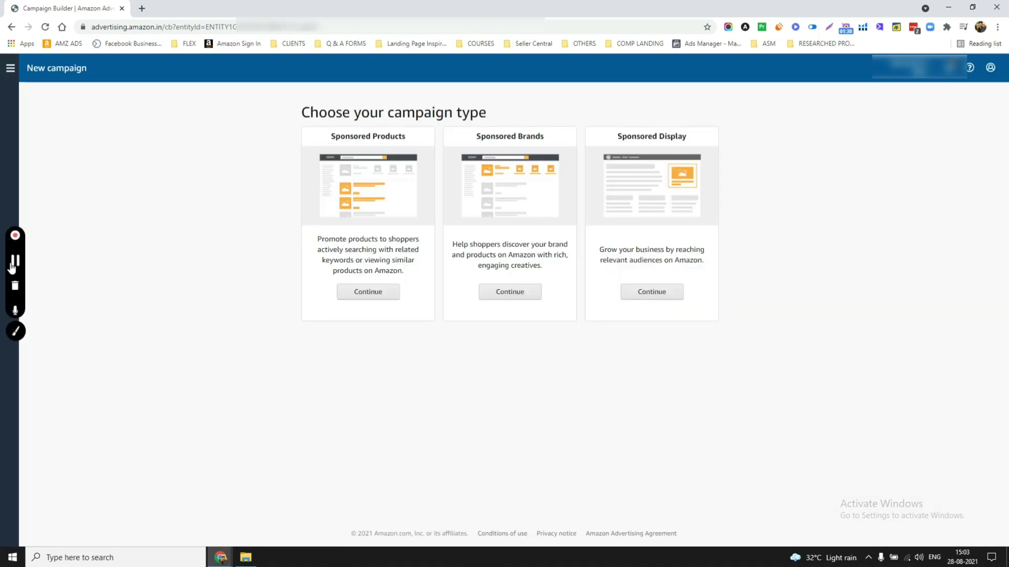
# Circle the Sponsored Display campaign type with the yellow annotation brush.
pyautogui.click(19, 330)
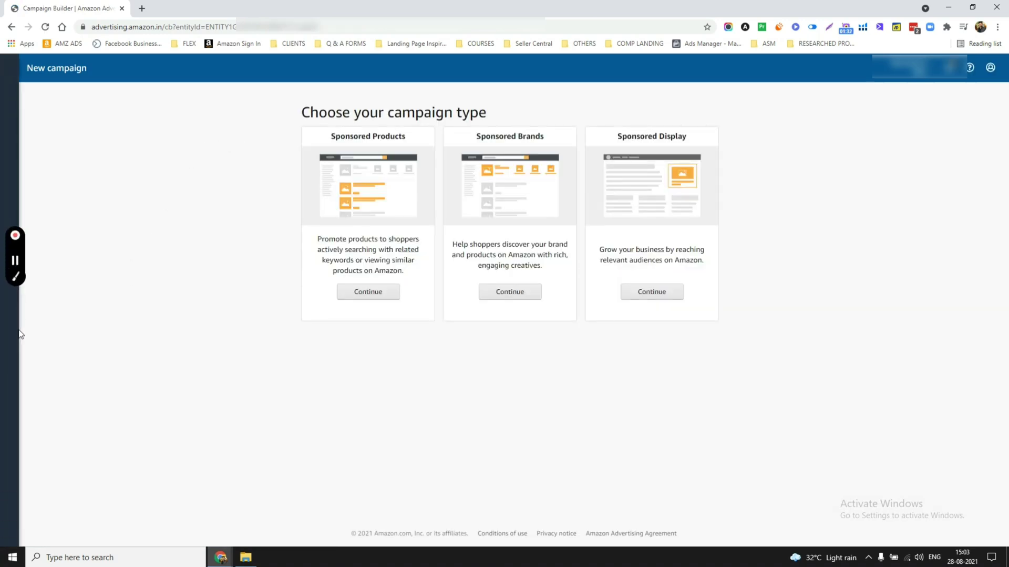
pyautogui.click(17, 262)
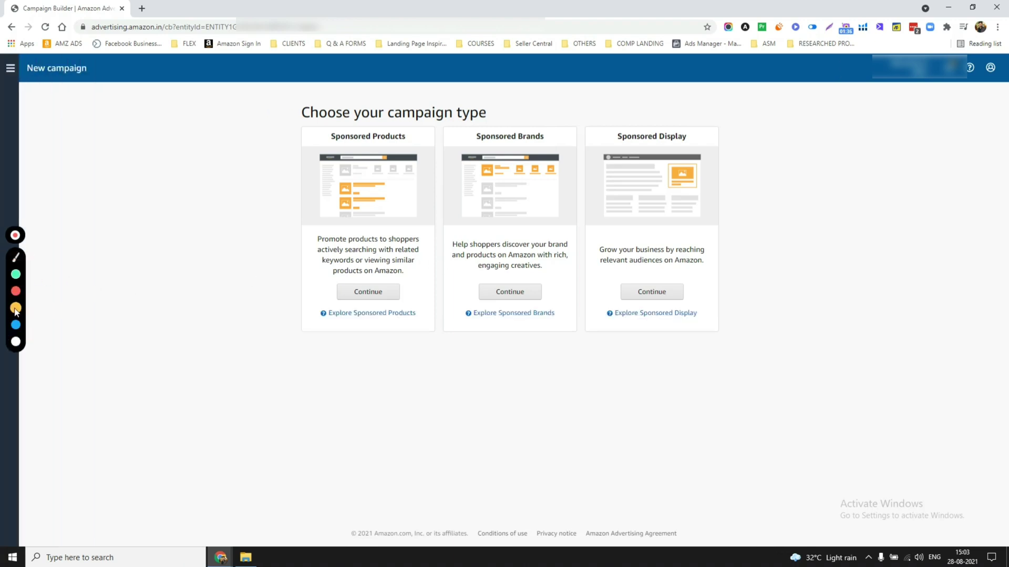
pyautogui.click(16, 309)
pyautogui.moveTo(607, 101)
pyautogui.mouseDown()
pyautogui.moveTo(733, 179)
pyautogui.moveTo(601, 120)
pyautogui.mouseUp()
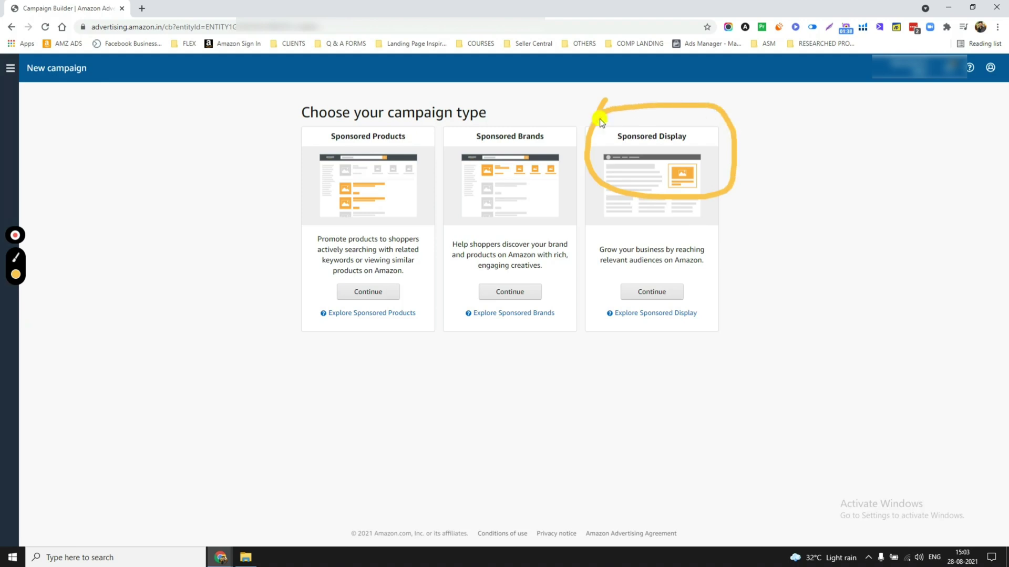
# Choose the Sponsored Display campaign type, close the help pane and highlight the campaign name.
pyautogui.click(658, 293)
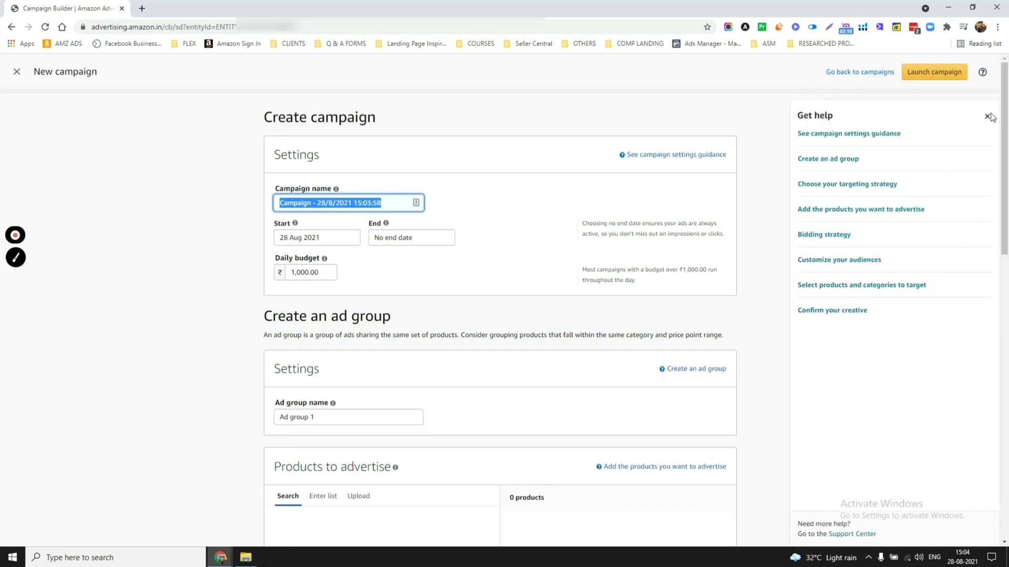
pyautogui.click(987, 116)
pyautogui.scroll(-2, 336, 221)
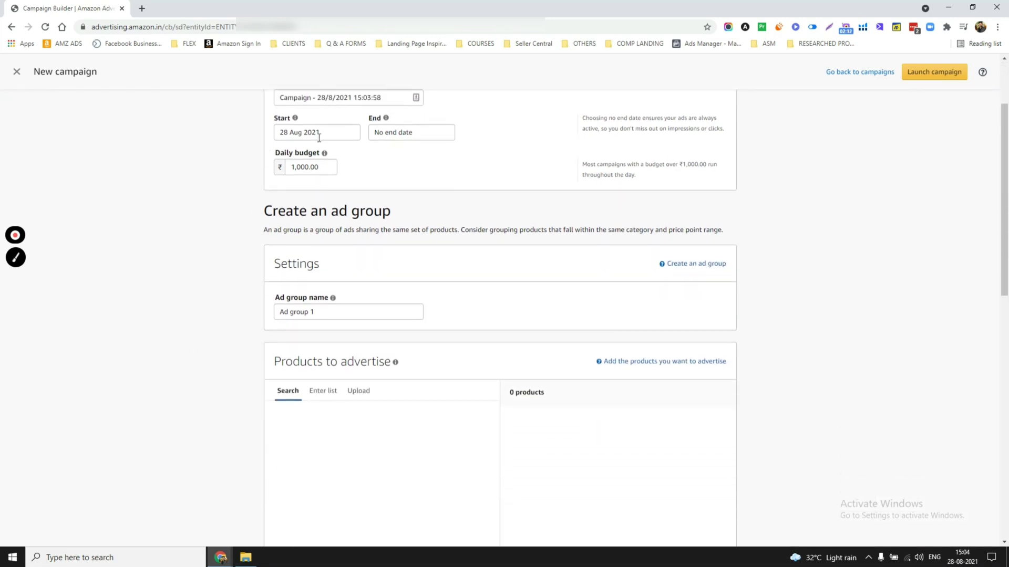
pyautogui.moveTo(382, 103); pyautogui.dragTo(246, 103)
# Set the ad group's targeting to Audiences.
pyautogui.scroll(-2, 389, 234)
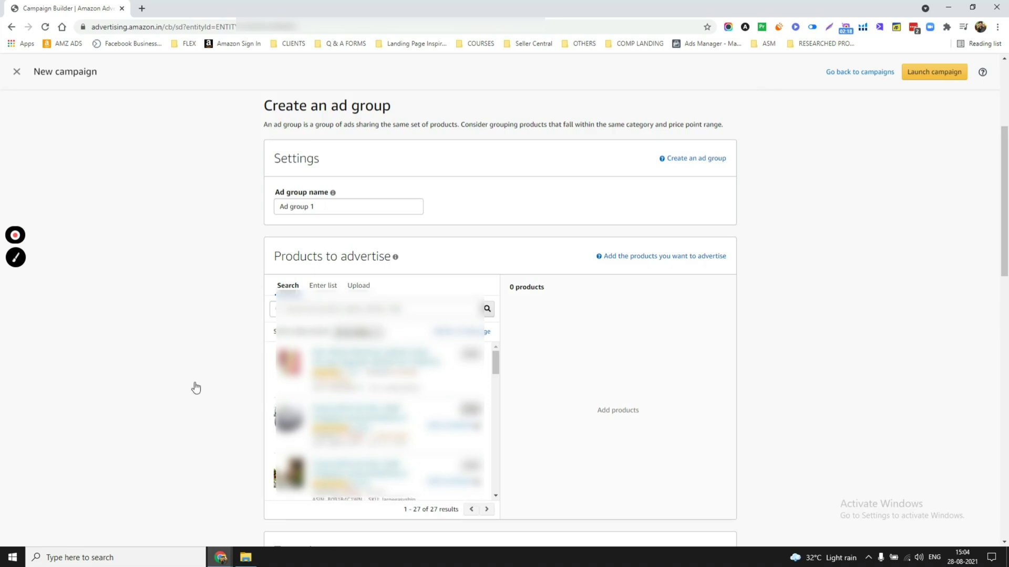
pyautogui.scroll(-6, 156, 379)
pyautogui.scroll(-2, 156, 379)
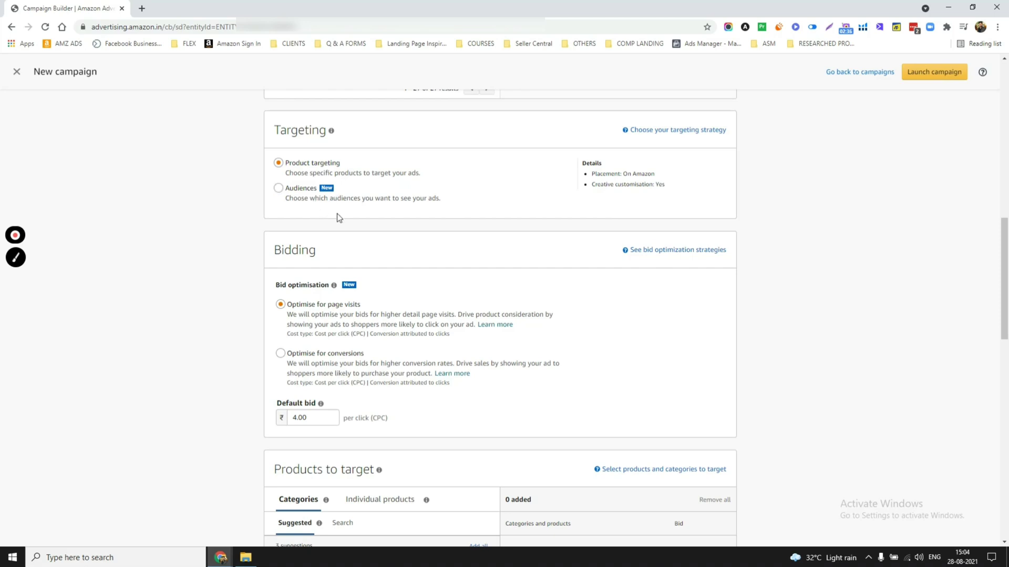
pyautogui.click(279, 188)
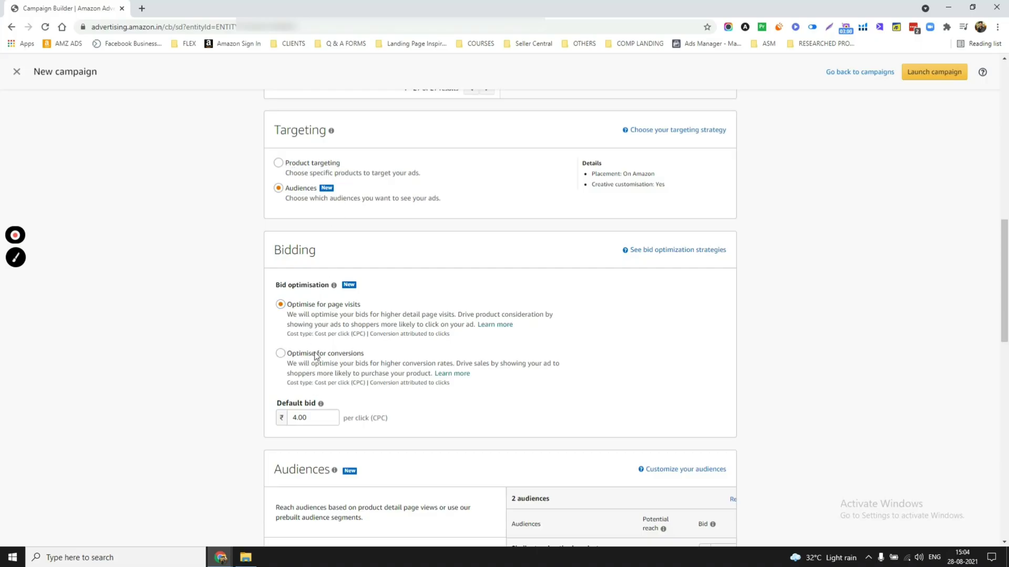
# Set the bid optimisation to Optimise for conversions and the default bid to ₹5.00 per click.
pyautogui.click(280, 357)
pyautogui.moveTo(309, 418); pyautogui.dragTo(266, 423)
pyautogui.write('5')
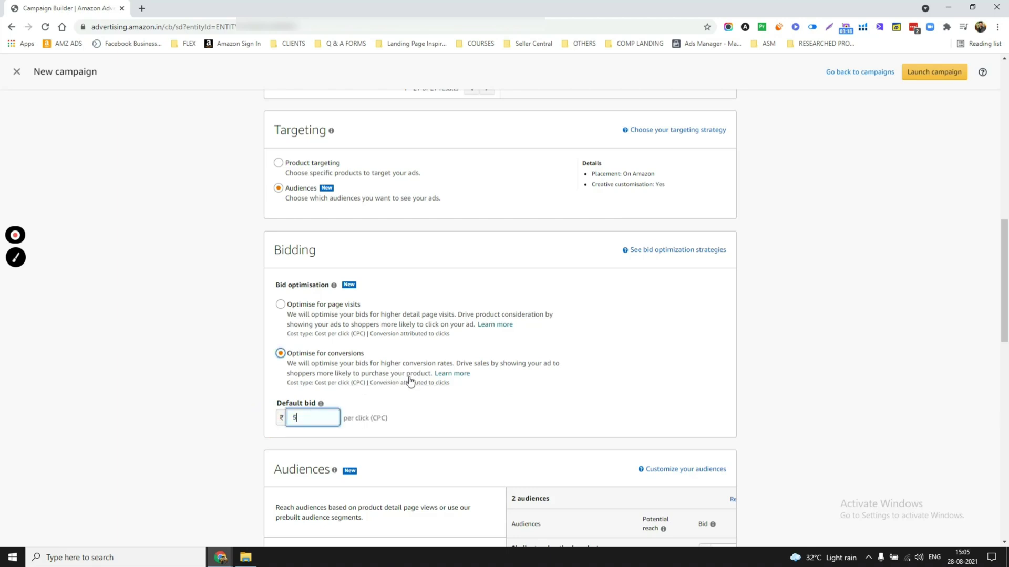
pyautogui.click(453, 410)
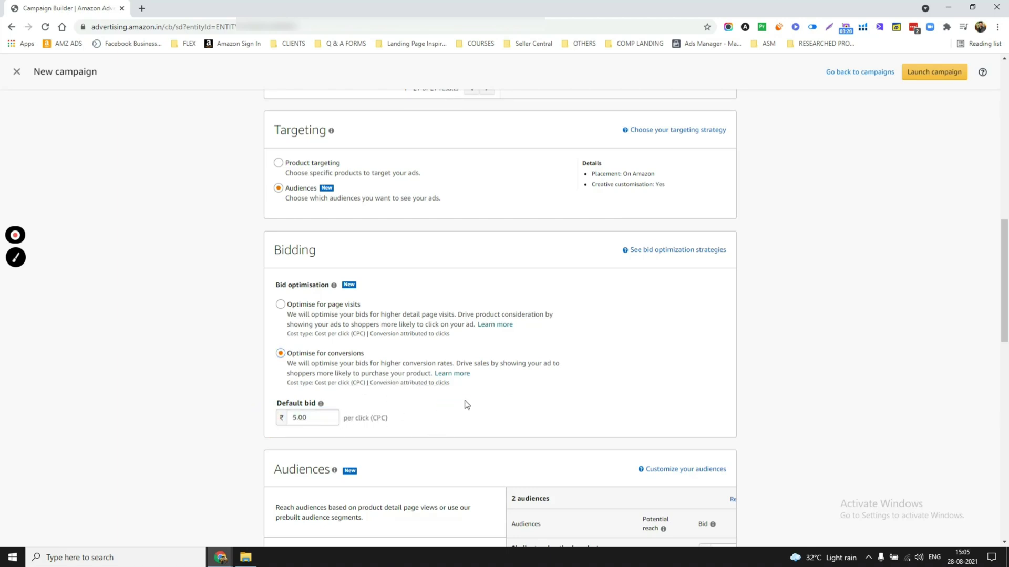
# View the Views remarketing options in the Audiences section and return to all audience types.
pyautogui.scroll(-4, 467, 405)
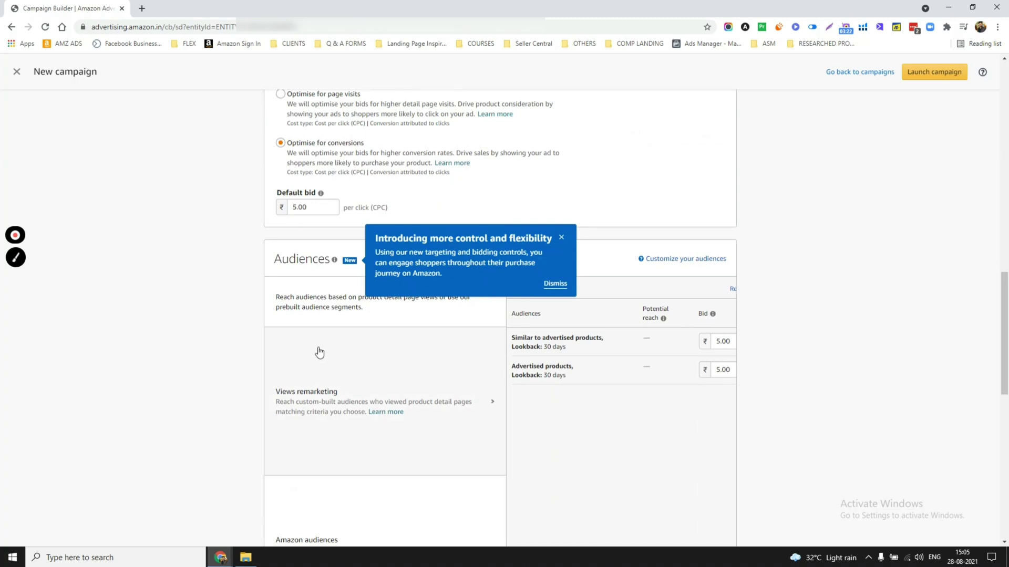
pyautogui.click(374, 357)
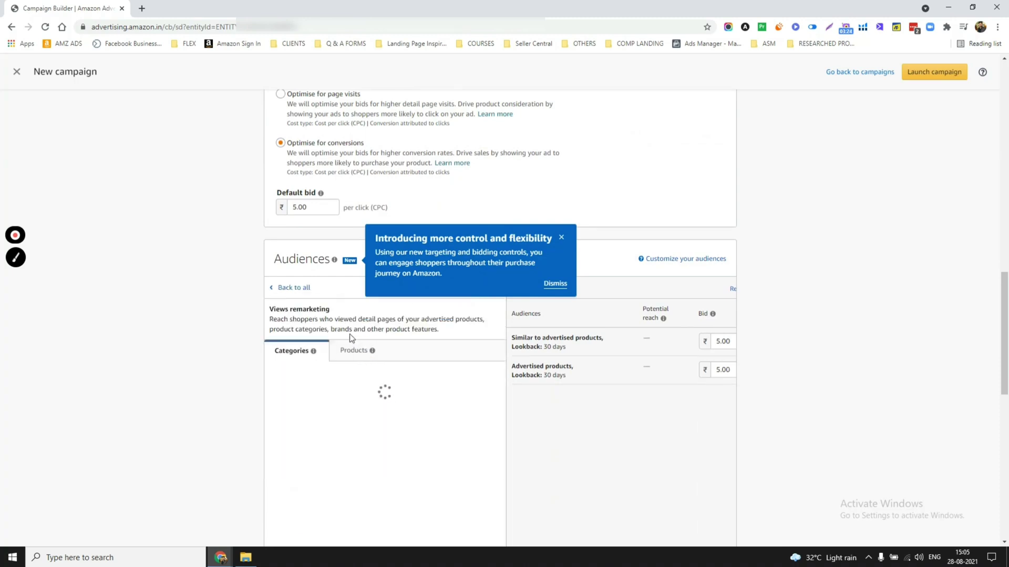
pyautogui.click(279, 289)
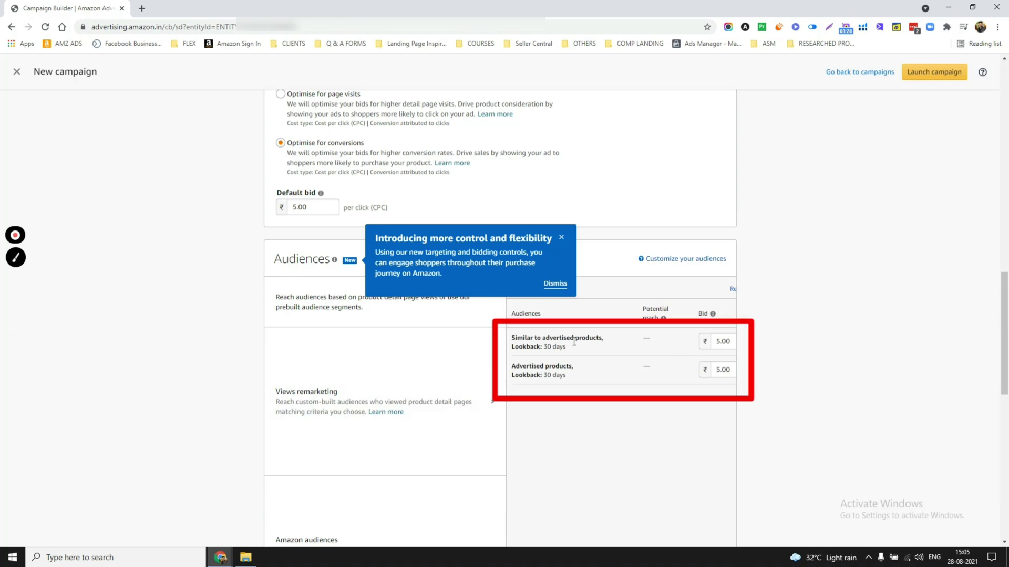
# Examine the two preselected audiences, Similar to advertised products and Advertised products, and the Potential reach column.
pyautogui.moveTo(539, 338); pyautogui.dragTo(604, 339)
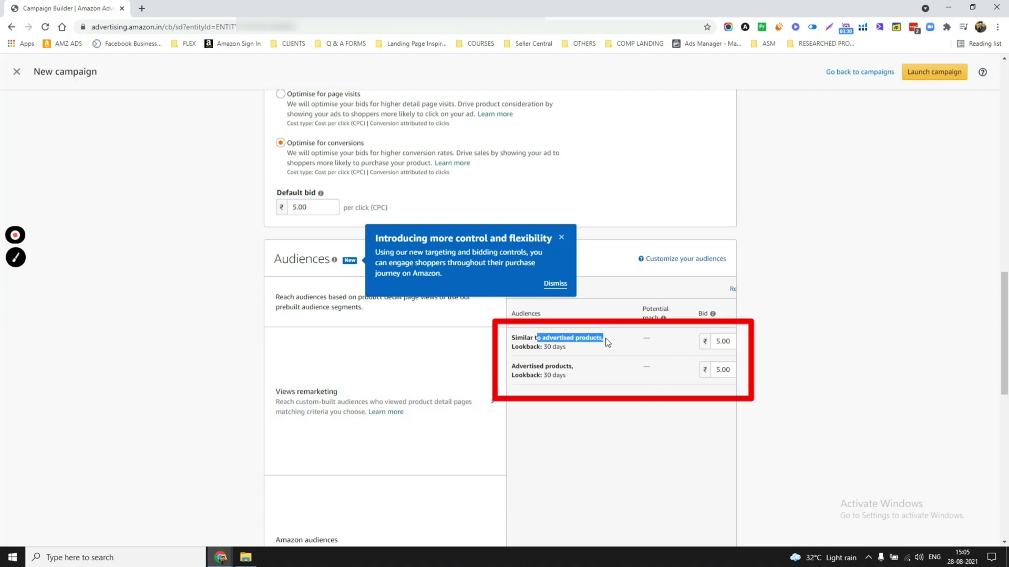
pyautogui.moveTo(511, 366); pyautogui.dragTo(580, 362)
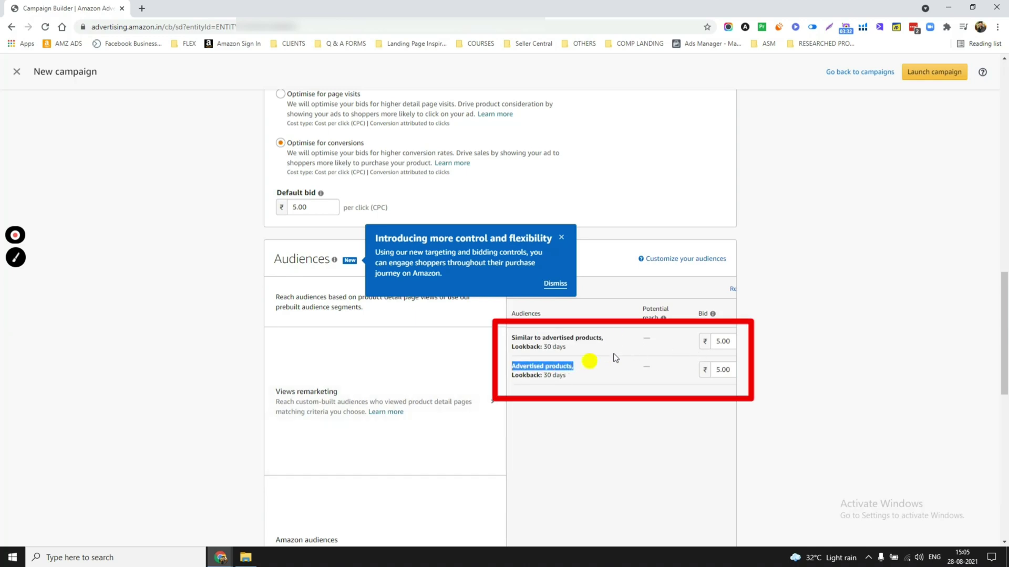
pyautogui.scroll(-3, 873, 315)
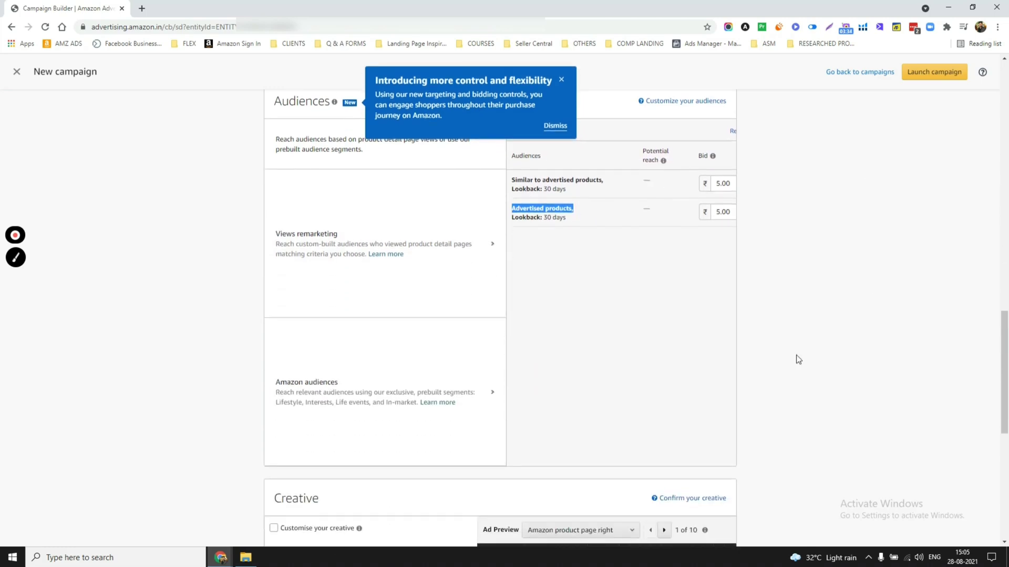
pyautogui.moveTo(669, 153); pyautogui.dragTo(592, 156)
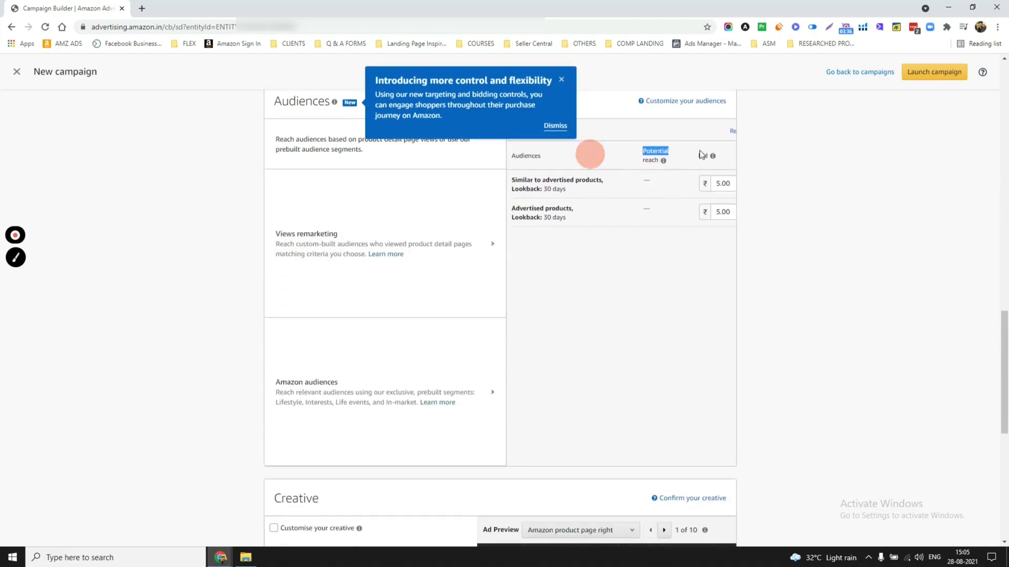
# Open the Products options of Views remarketing and compare them with the added audiences and their potential reach.
pyautogui.click(491, 243)
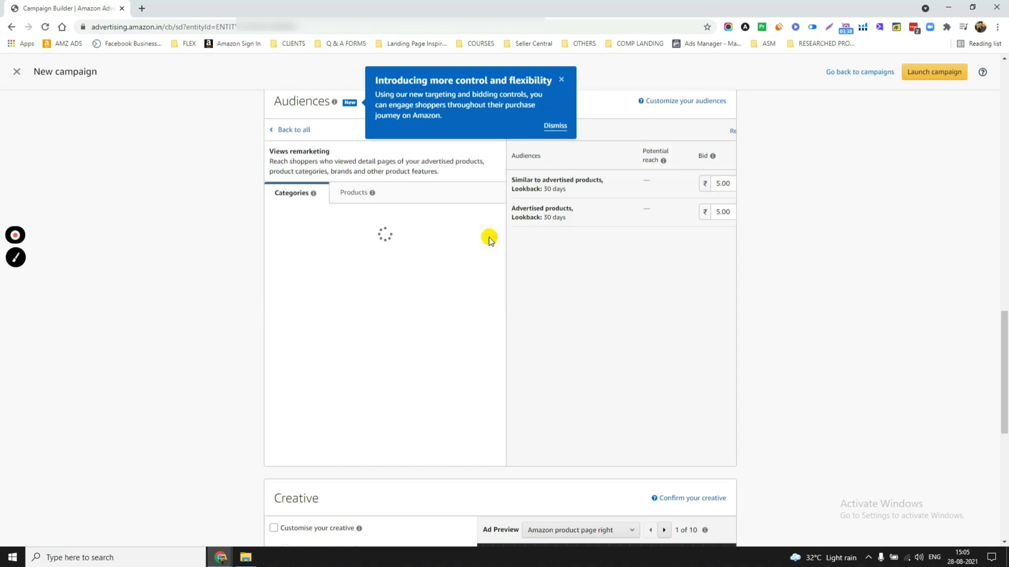
pyautogui.click(352, 194)
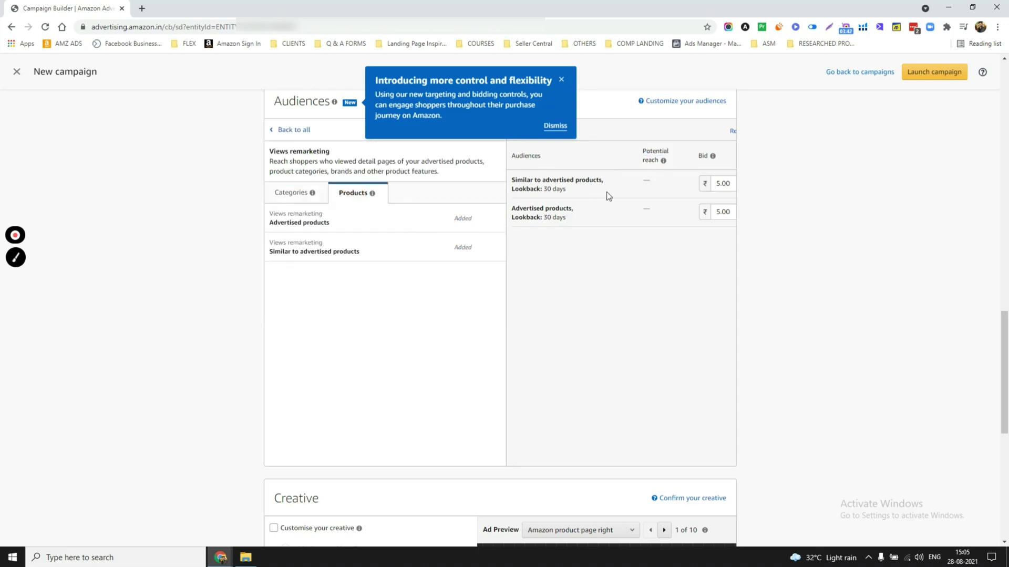
pyautogui.moveTo(652, 161); pyautogui.dragTo(699, 136)
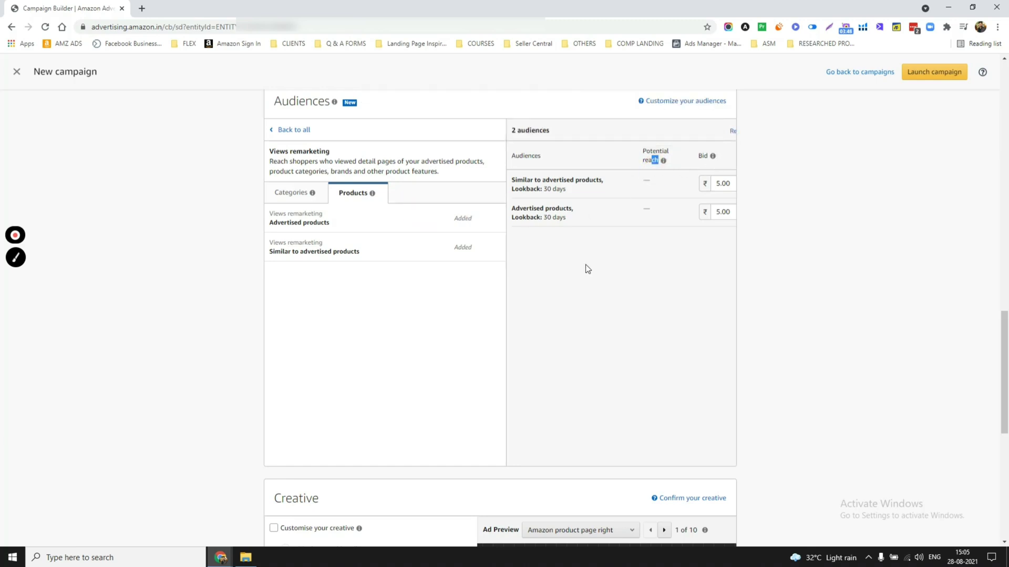
pyautogui.click(573, 196)
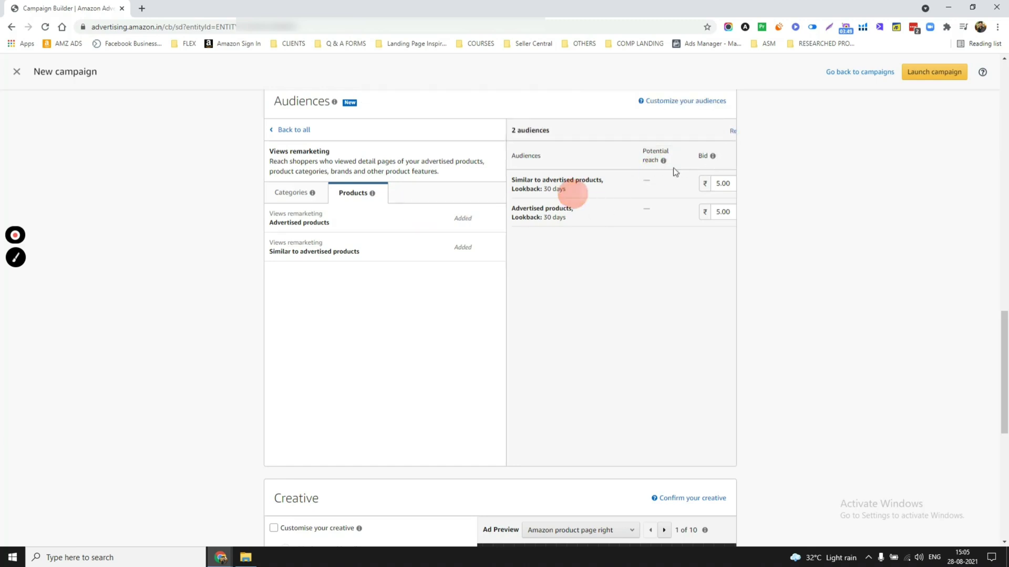
# Remove all added audiences and examine the Advertised products and Similar to advertised products options of Views remarketing.
pyautogui.click(730, 131)
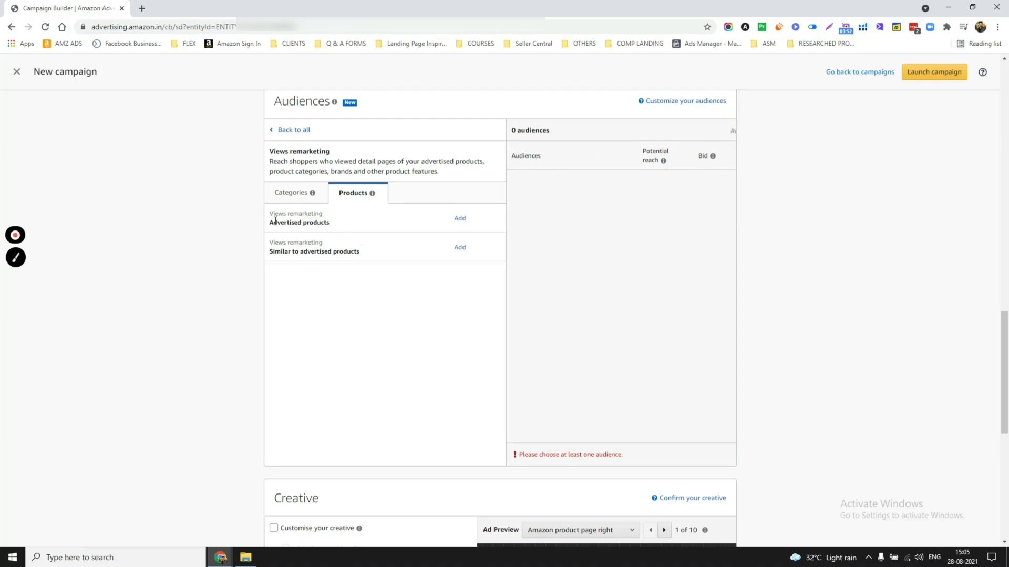
pyautogui.tripleClick(338, 223)
pyautogui.moveTo(363, 252); pyautogui.dragTo(266, 257)
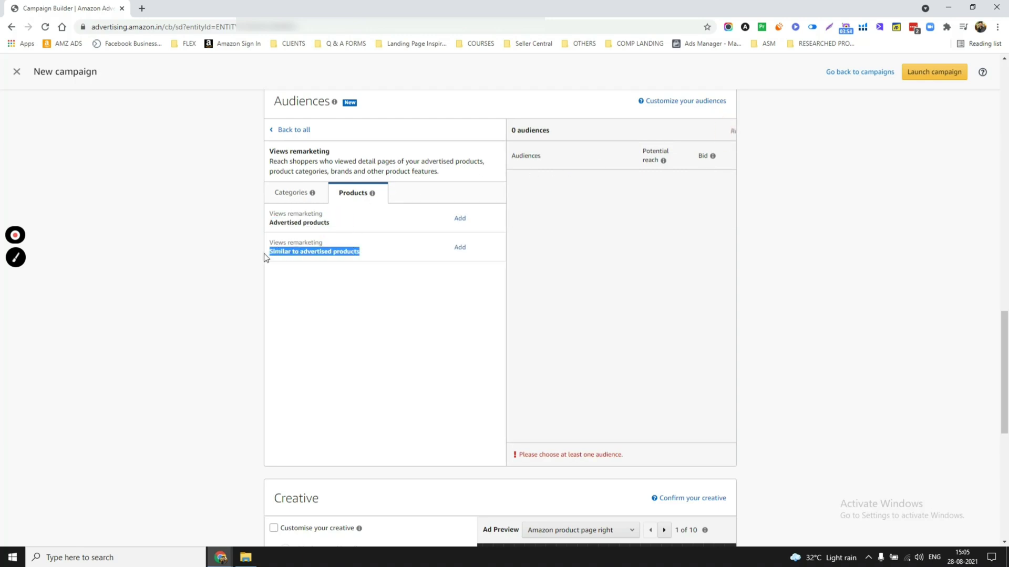
pyautogui.moveTo(272, 215); pyautogui.dragTo(327, 214)
pyautogui.click(408, 231)
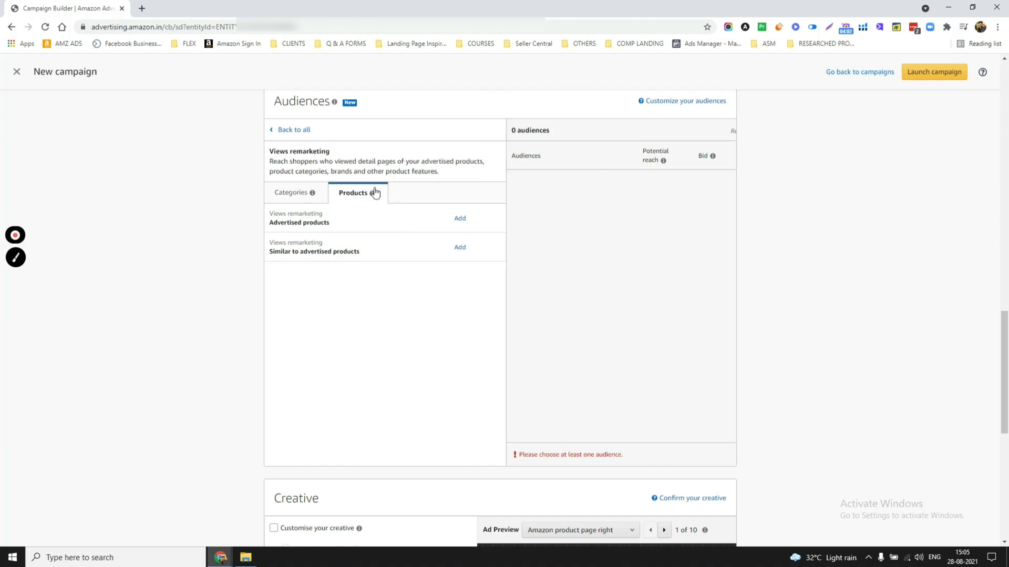
pyautogui.moveTo(372, 197)
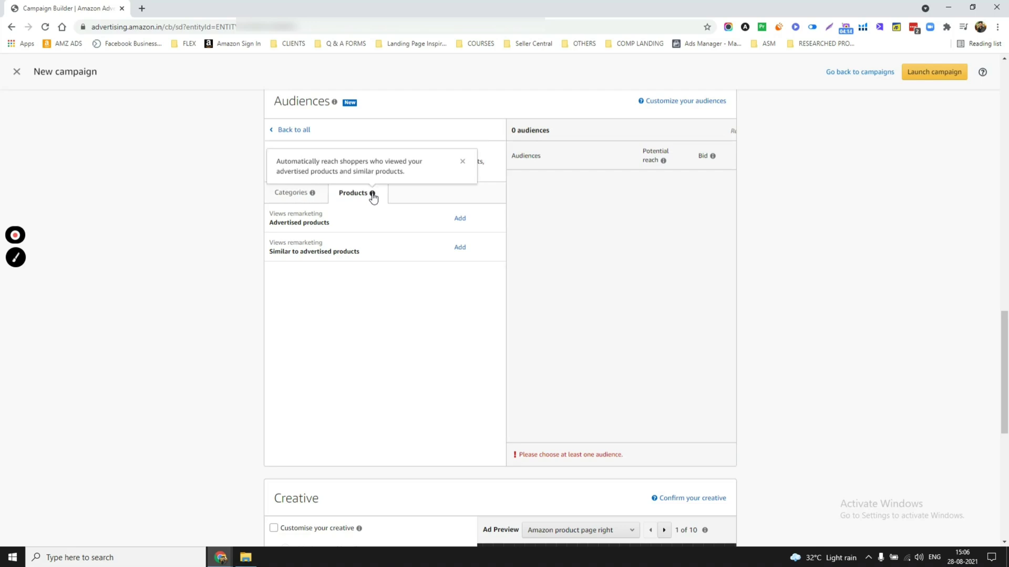
# Switch to the Samsung Galaxy M42 5G product page, examine its sponsored display ad placement, and return to the campaign builder.
pyautogui.click(221, 558)
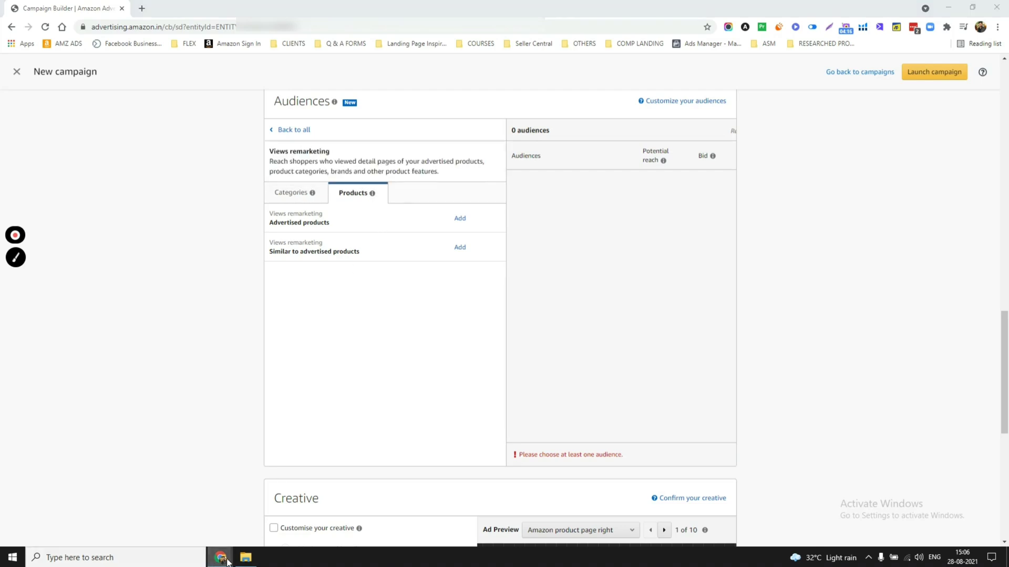
pyautogui.click(395, 512)
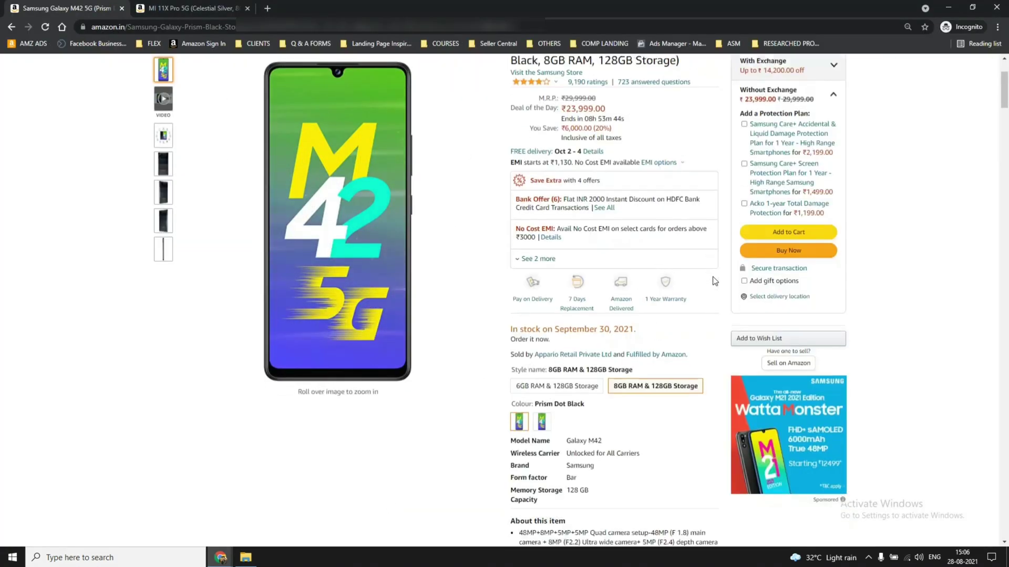
pyautogui.scroll(-2, 707, 282)
pyautogui.scroll(5, 578, 367)
pyautogui.scroll(-7, 816, 250)
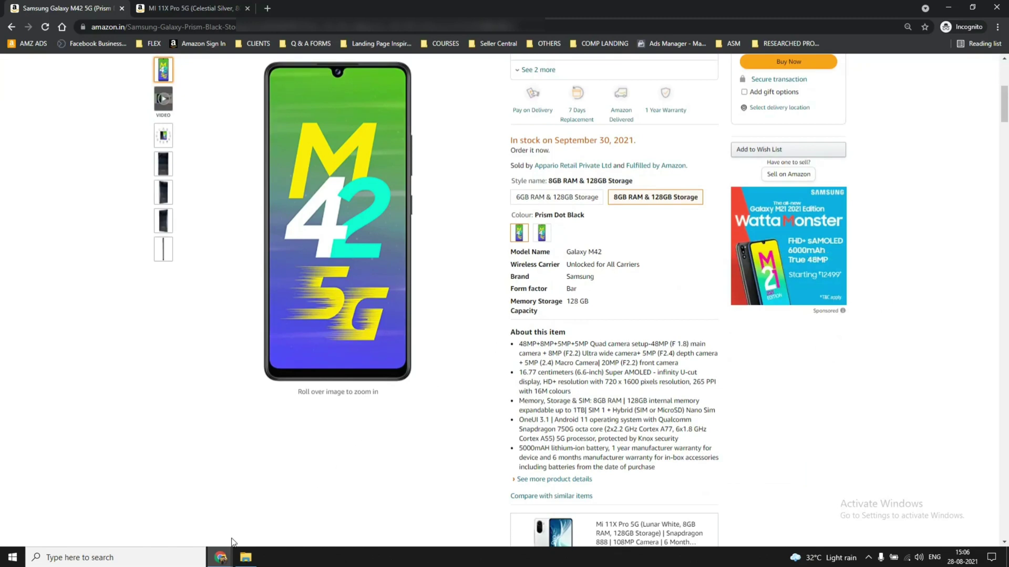
pyautogui.moveTo(229, 555)
pyautogui.click(153, 504)
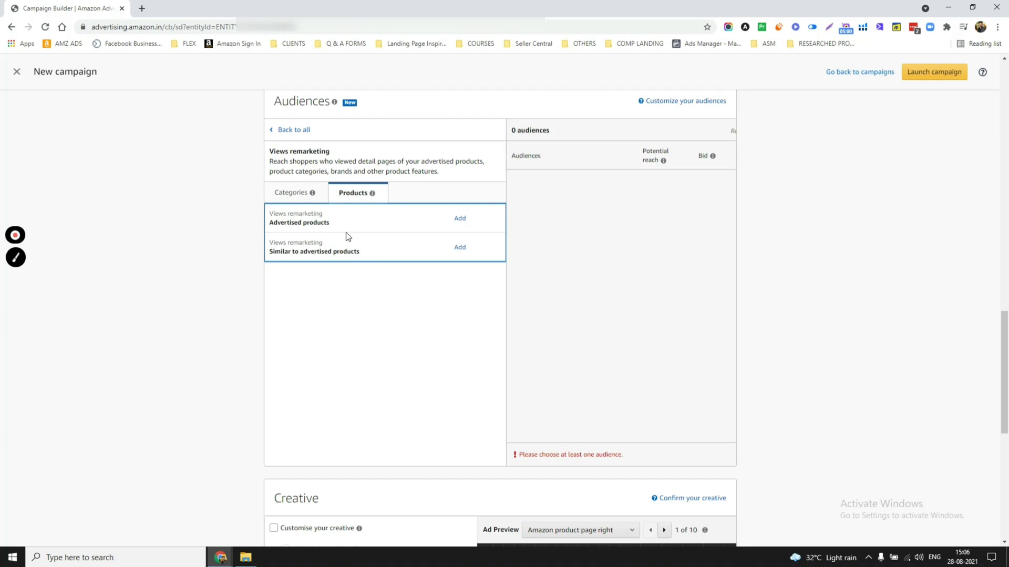
# Add the Advertised products audience from Views remarketing, check its lookback period, and set its bid to ₹7.
pyautogui.click(461, 218)
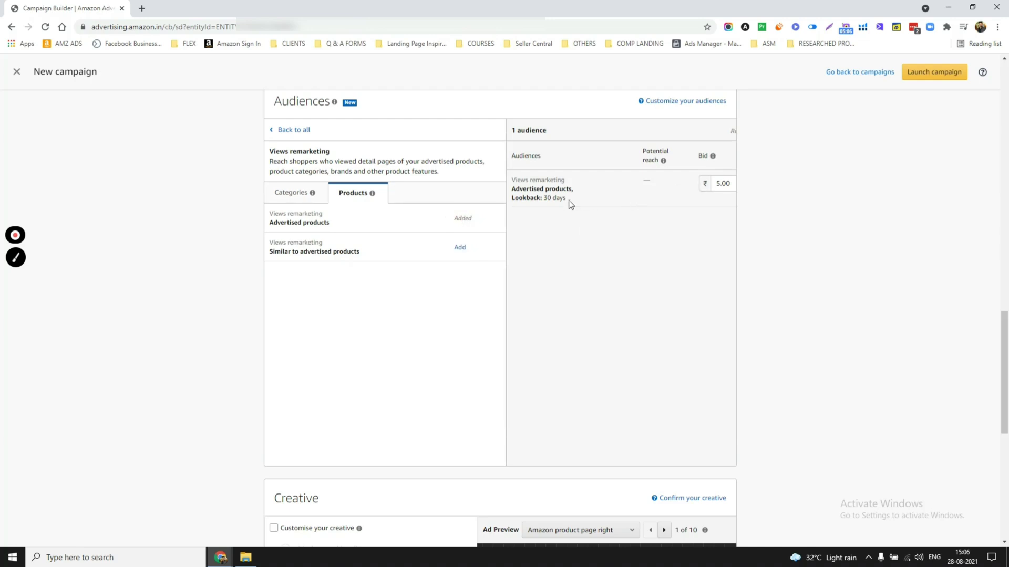
pyautogui.moveTo(544, 198); pyautogui.dragTo(585, 205)
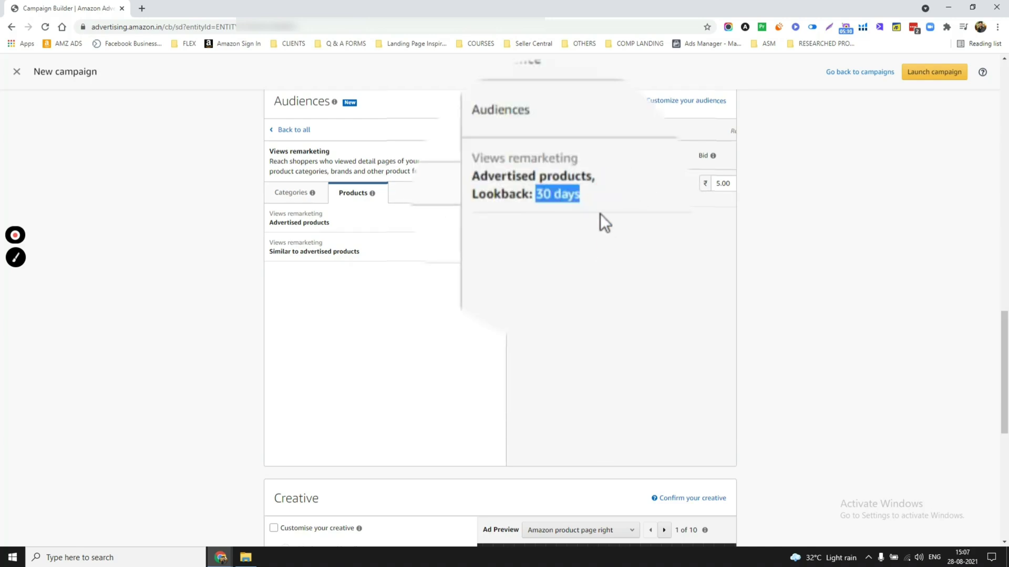
pyautogui.click(606, 204)
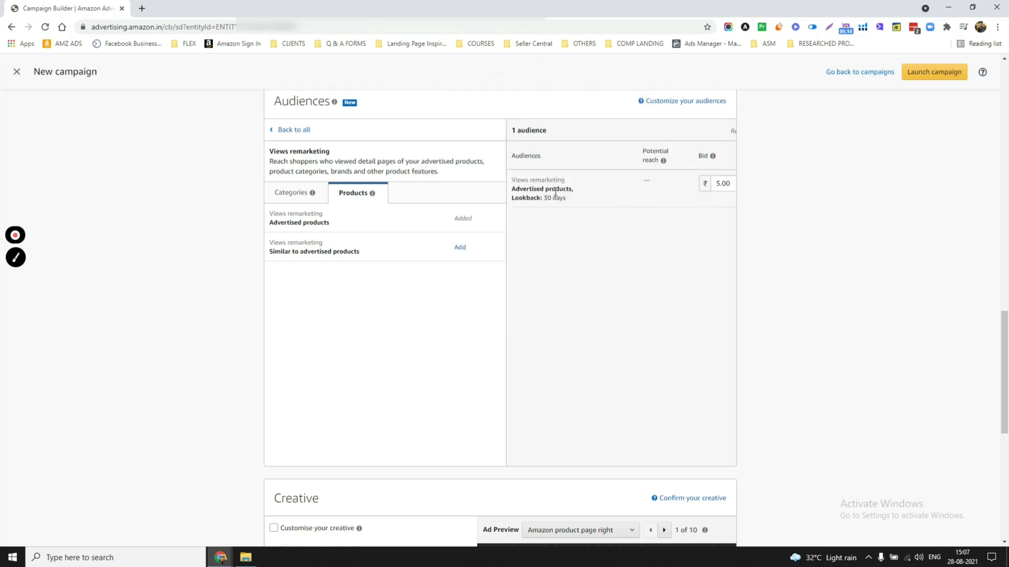
pyautogui.moveTo(544, 200); pyautogui.dragTo(605, 205)
pyautogui.doubleClick(724, 185)
pyautogui.write('7')
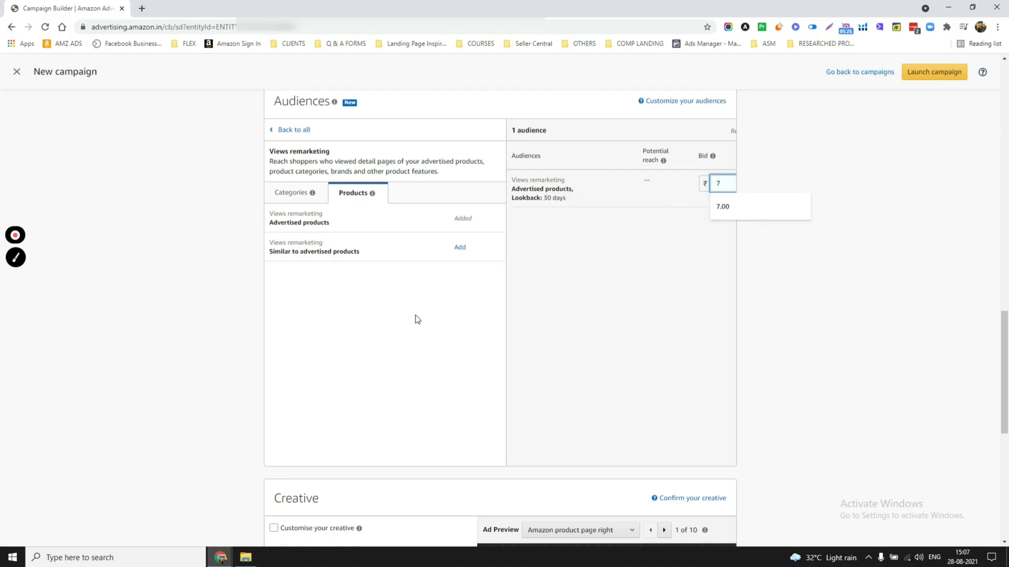
pyautogui.click(611, 297)
# Preview the ad creative in the Leaderboard format and return the preview to Amazon product page right.
pyautogui.scroll(-4, 751, 204)
pyautogui.scroll(-3, 780, 203)
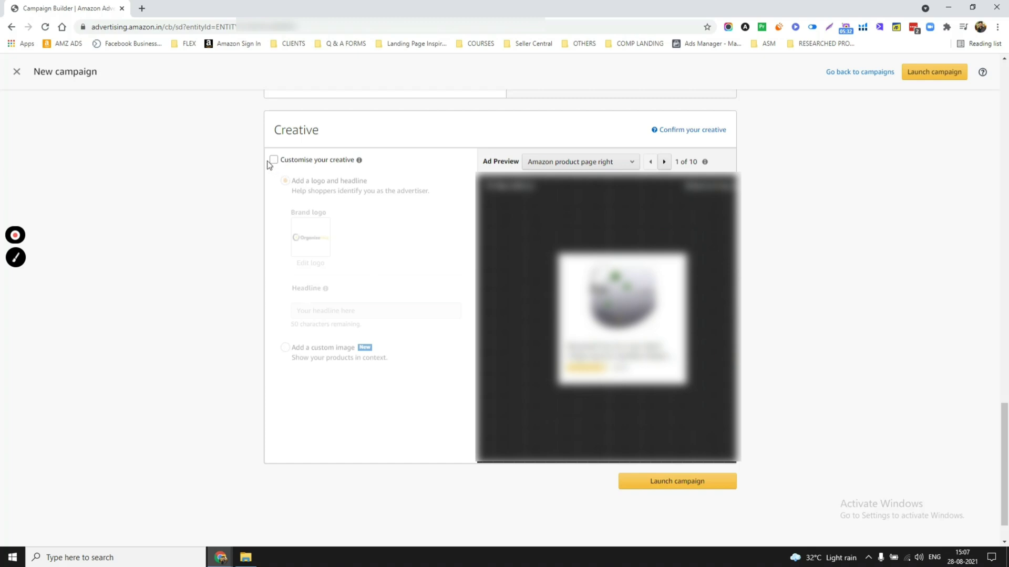
pyautogui.click(559, 164)
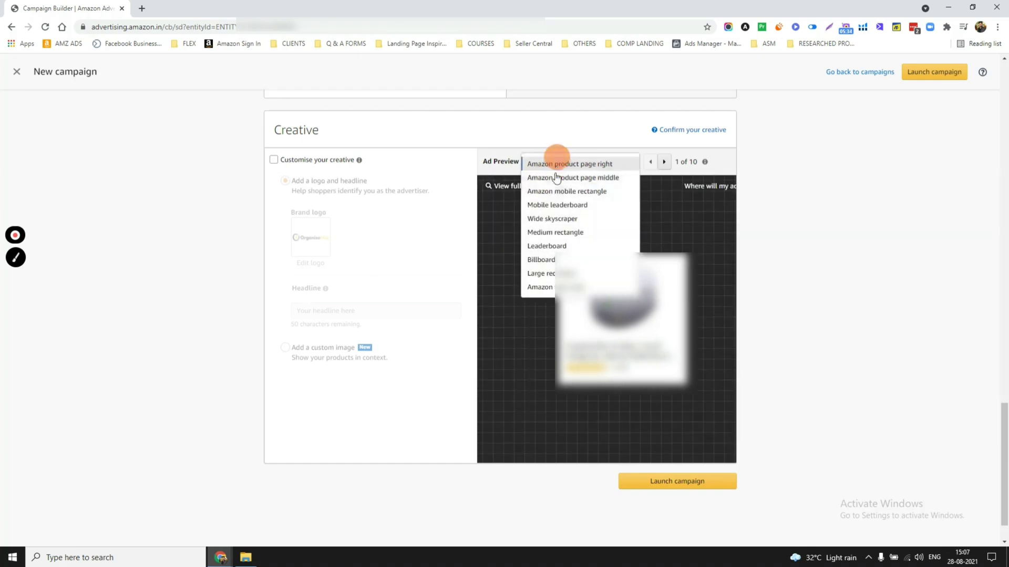
pyautogui.click(556, 244)
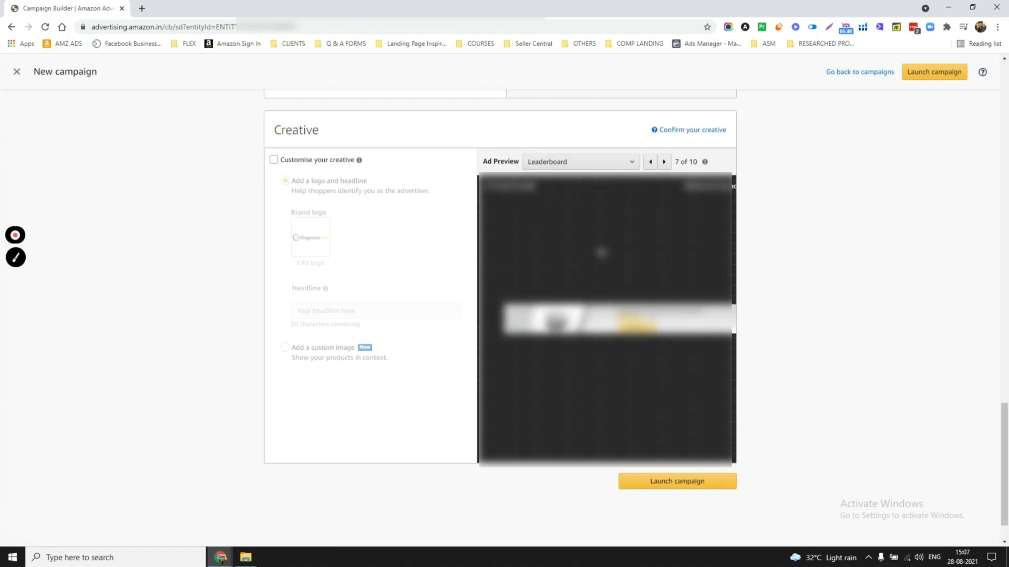
pyautogui.click(592, 163)
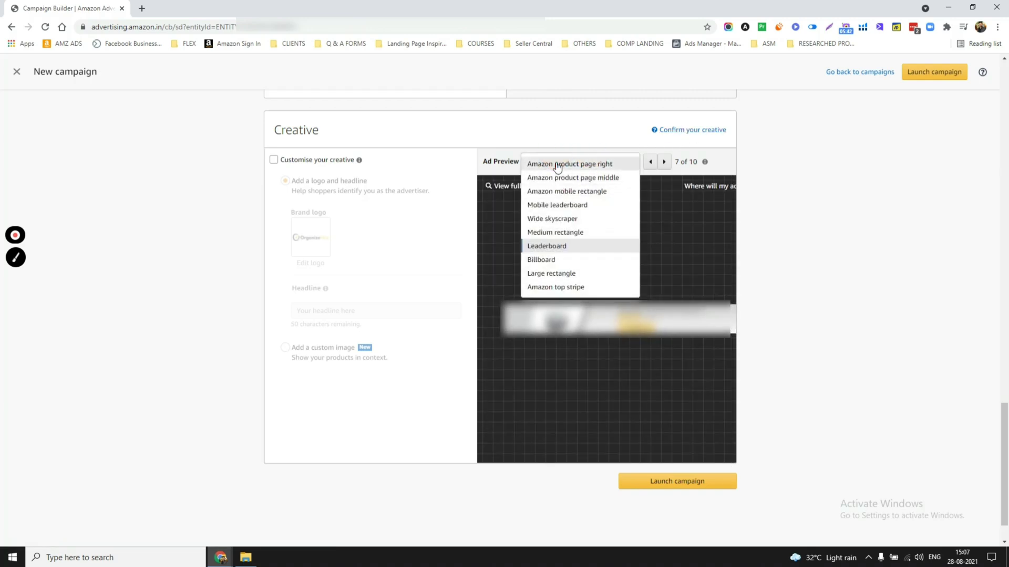
pyautogui.click(555, 165)
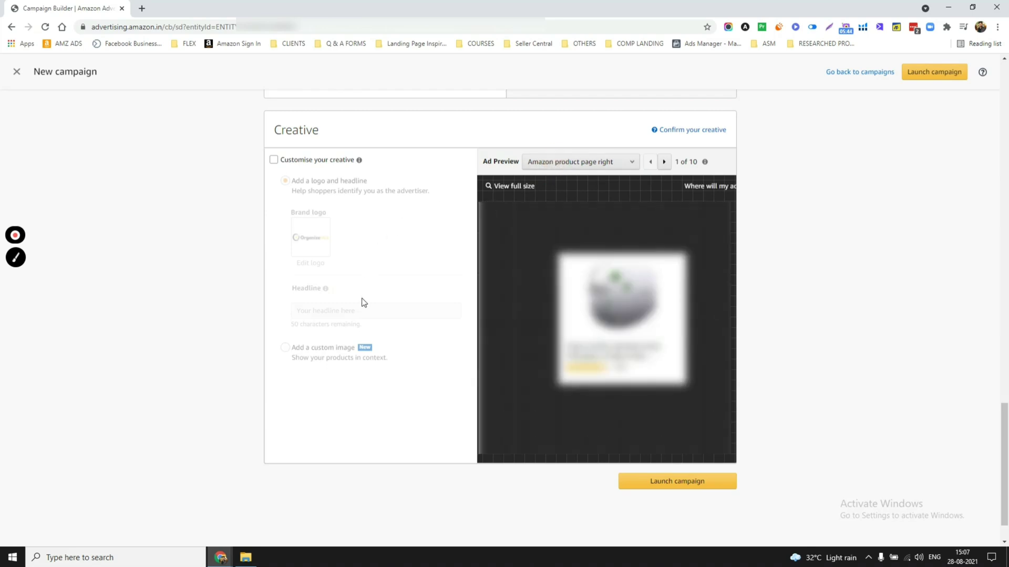
# Enable creative customisation, look at the custom image option, and choose Add a logo and headline.
pyautogui.click(274, 160)
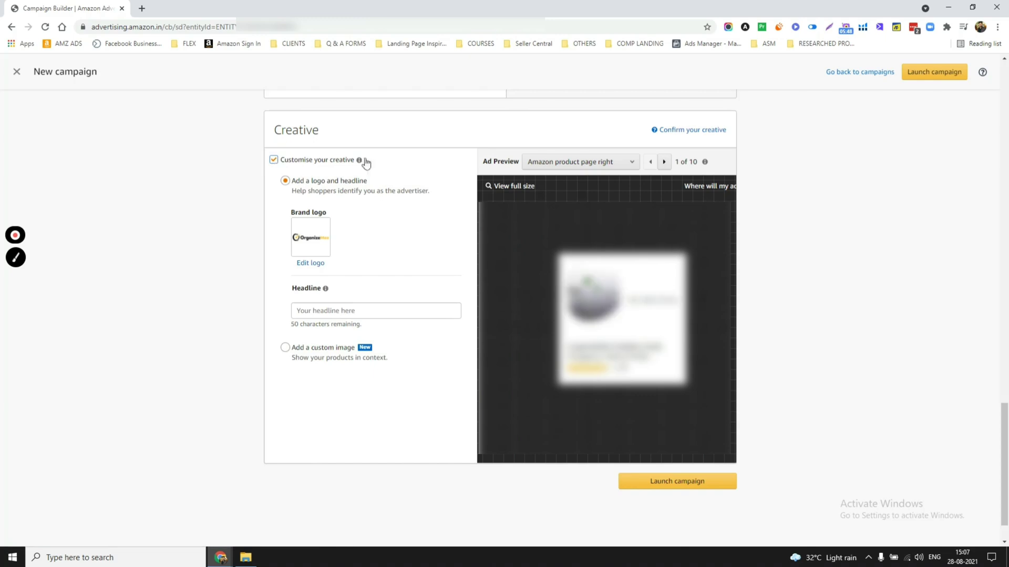
pyautogui.click(285, 347)
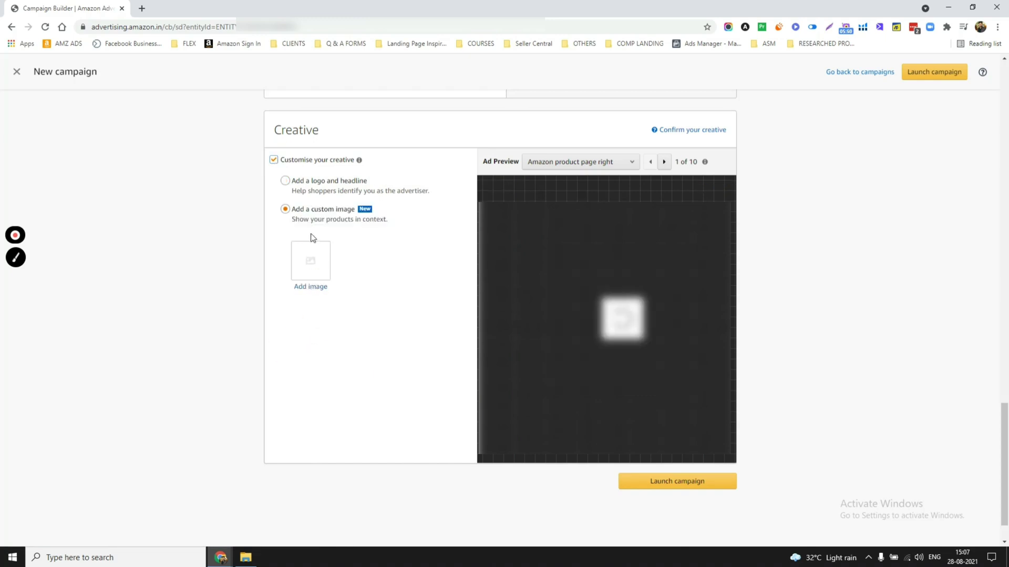
pyautogui.click(273, 159)
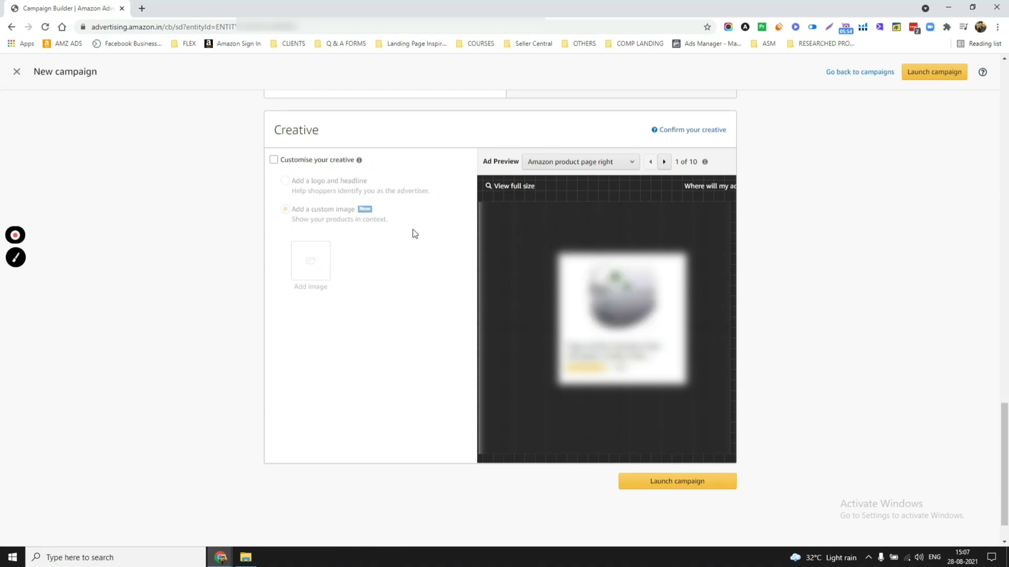
pyautogui.click(277, 160)
pyautogui.click(274, 161)
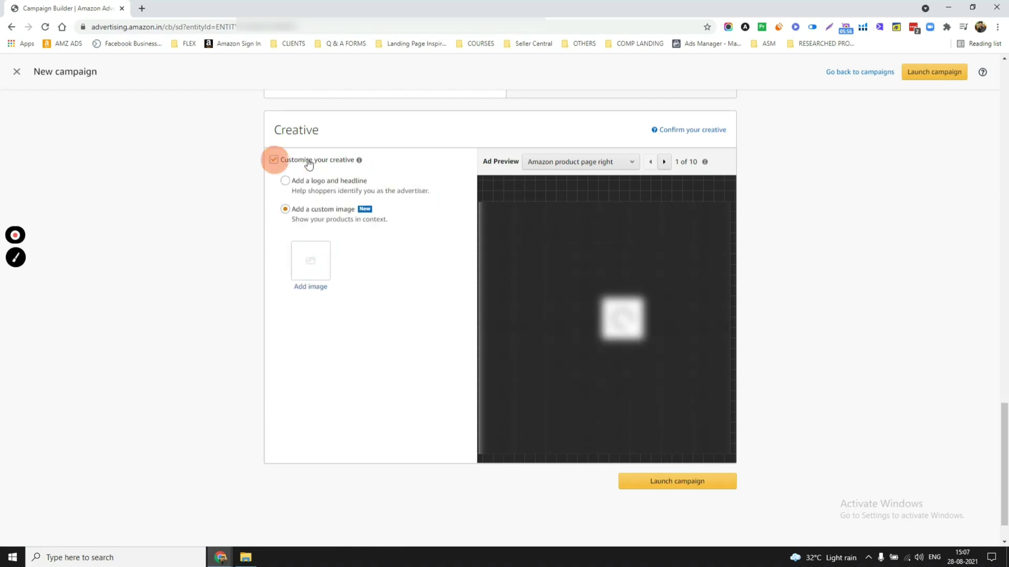
pyautogui.click(307, 180)
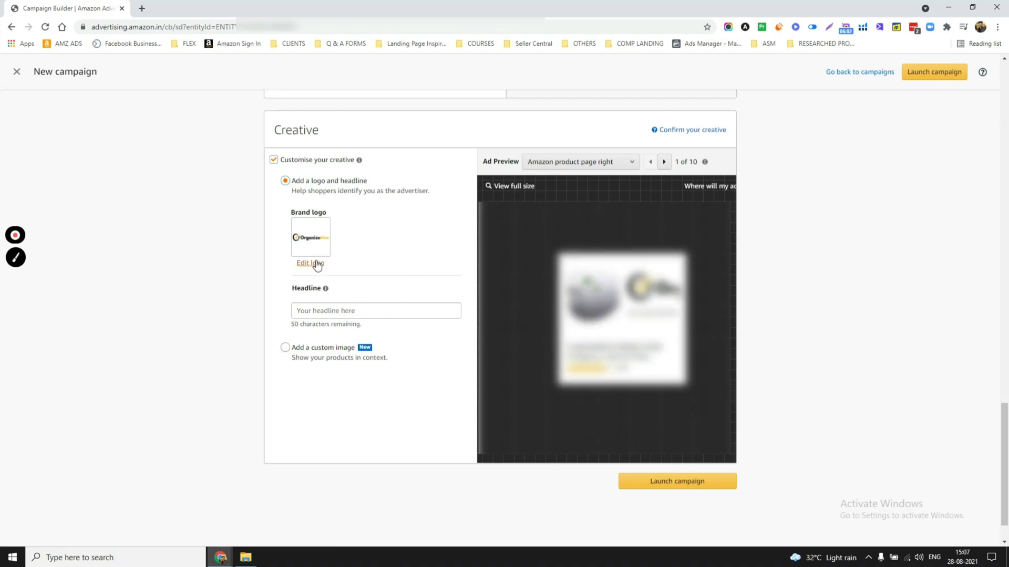
# Try "DISCOUNT" and then "CHOPPING BOARD" in capitals as the creative's headline.
pyautogui.click(316, 314)
pyautogui.click(397, 250)
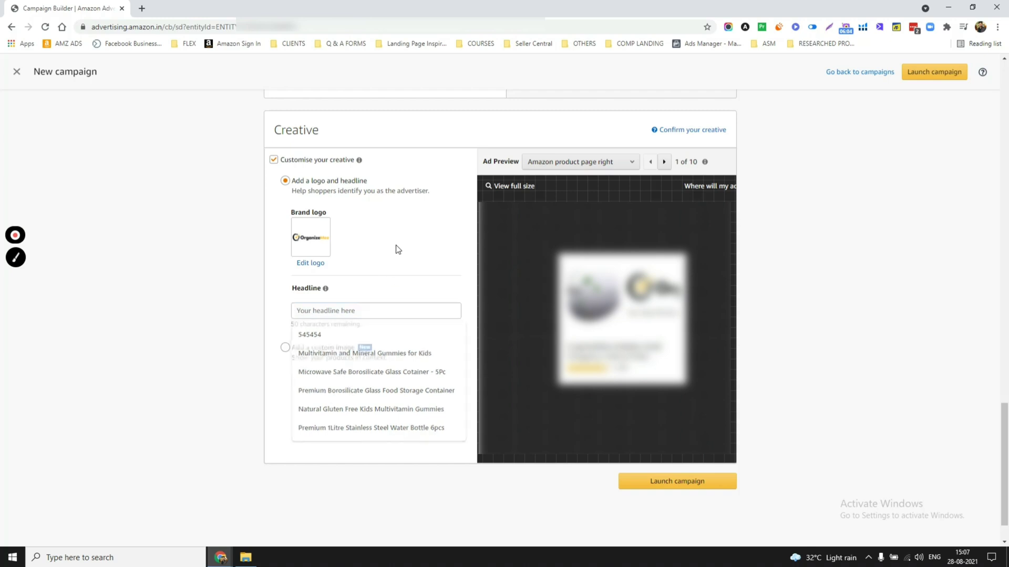
pyautogui.click(312, 312)
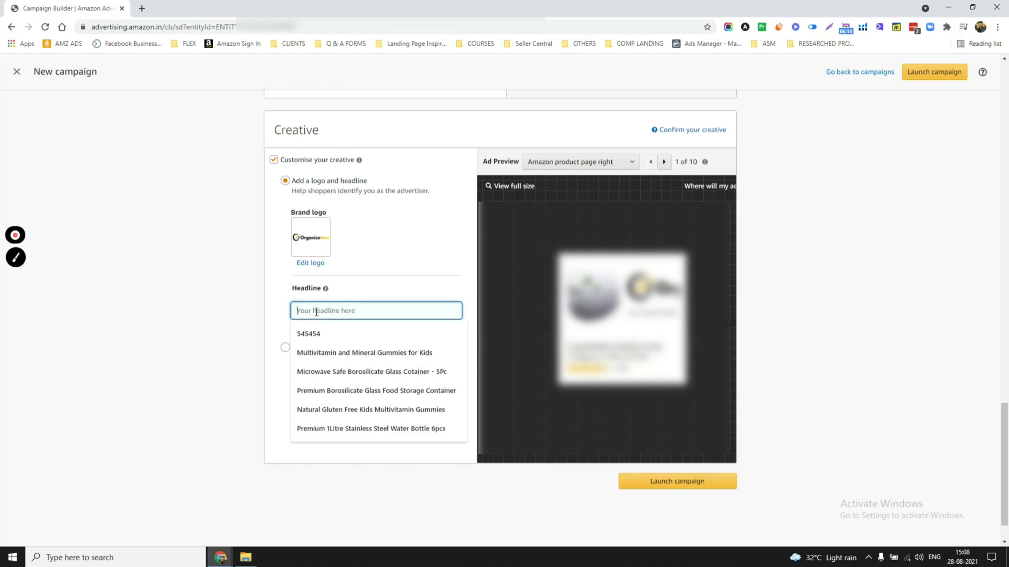
pyautogui.write('DISCOUNT')
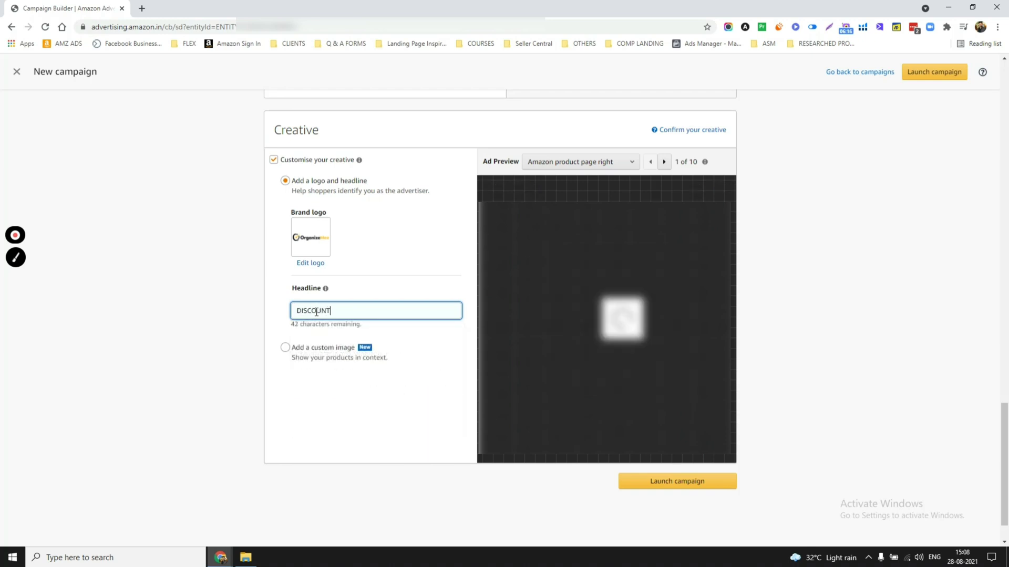
pyautogui.doubleClick(316, 311)
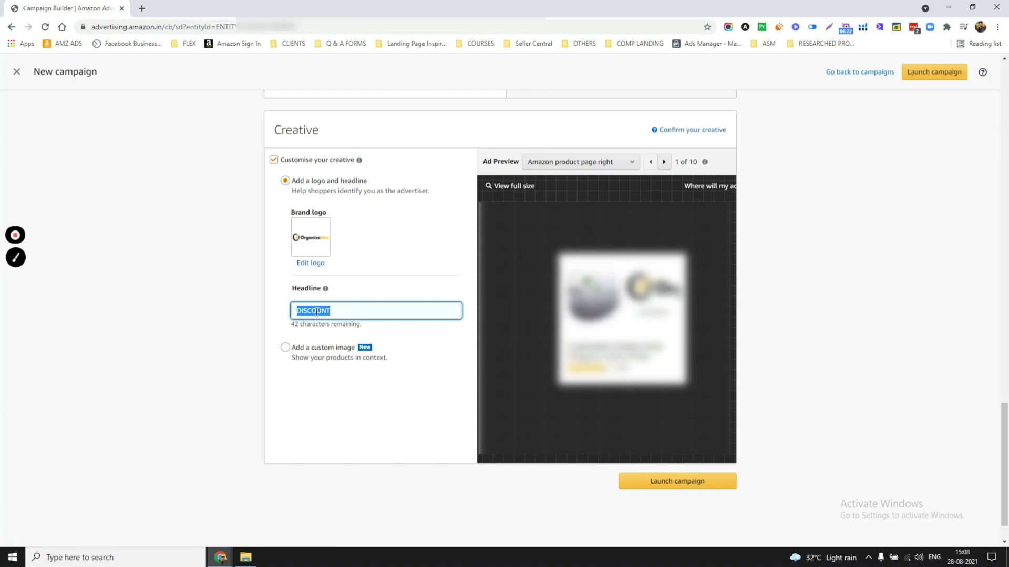
pyautogui.write('M')
pyautogui.press('BackSpace')
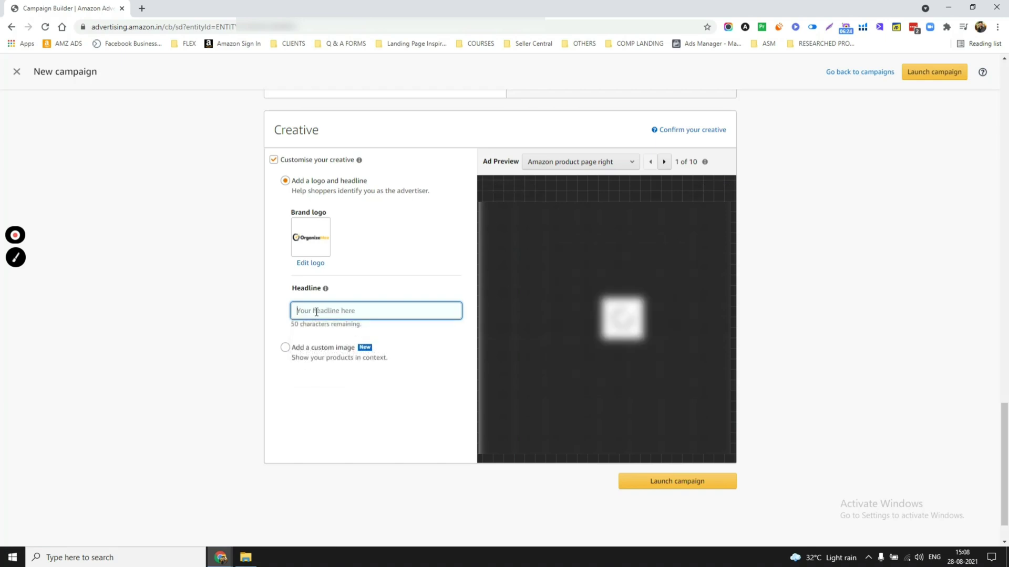
pyautogui.write('CHOPPING BOARD')
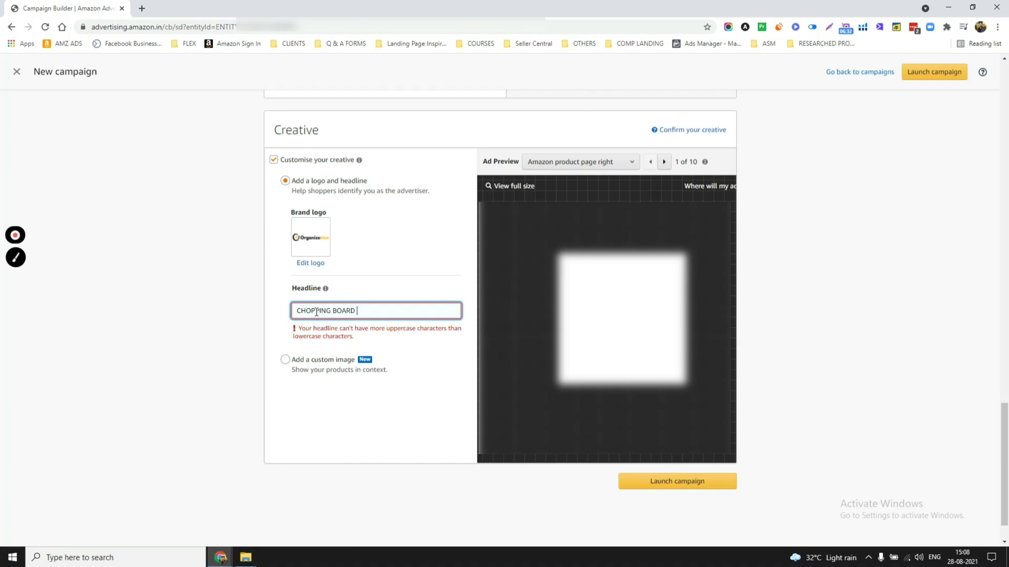
# Replace the creative's headline with "Chopping Board with Amazing Knife" in title case.
pyautogui.hotkey('ctrl', 'a')
pyautogui.write('c')
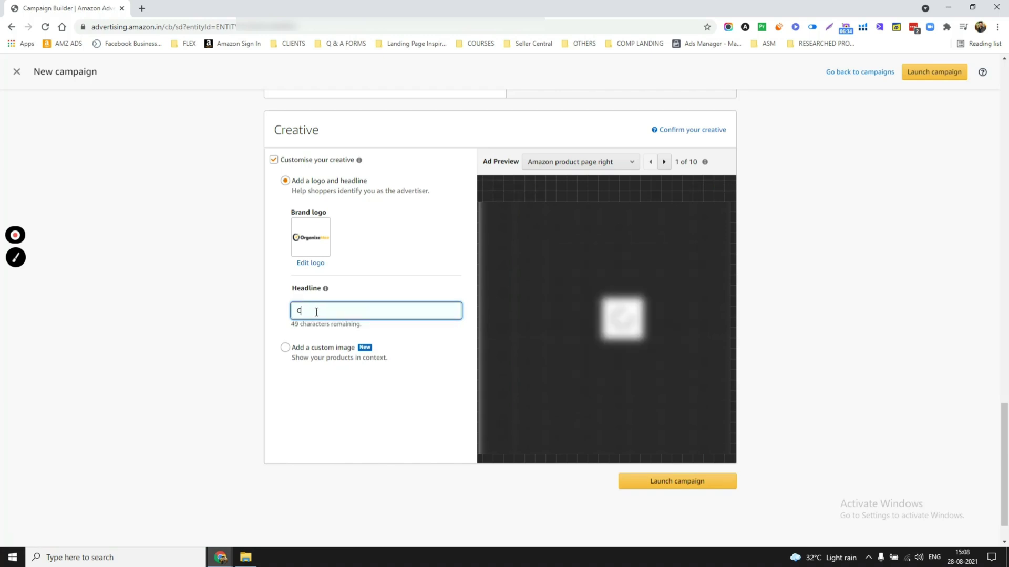
pyautogui.write('hopping Board with Amazing ')
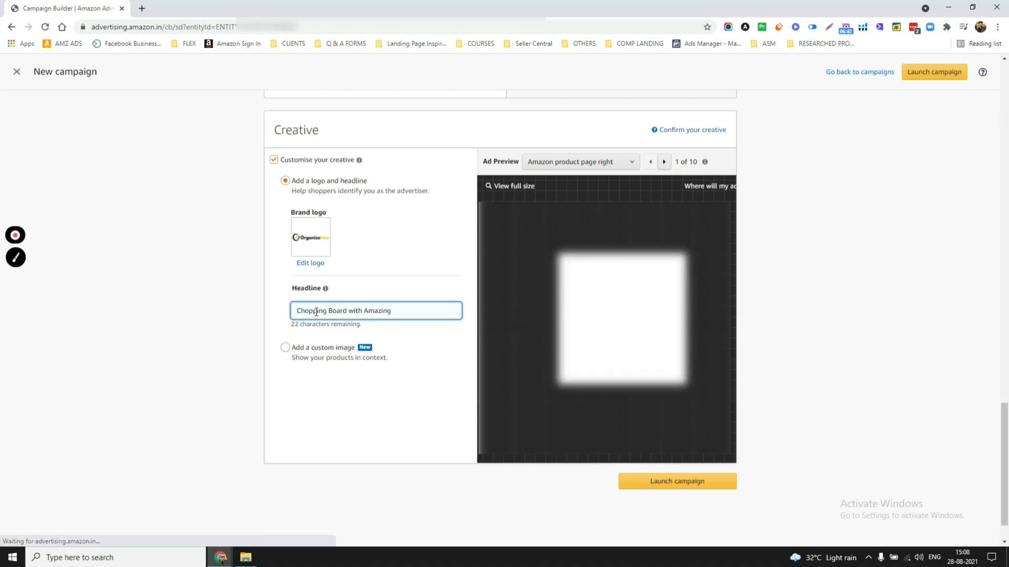
pyautogui.write('Knige')
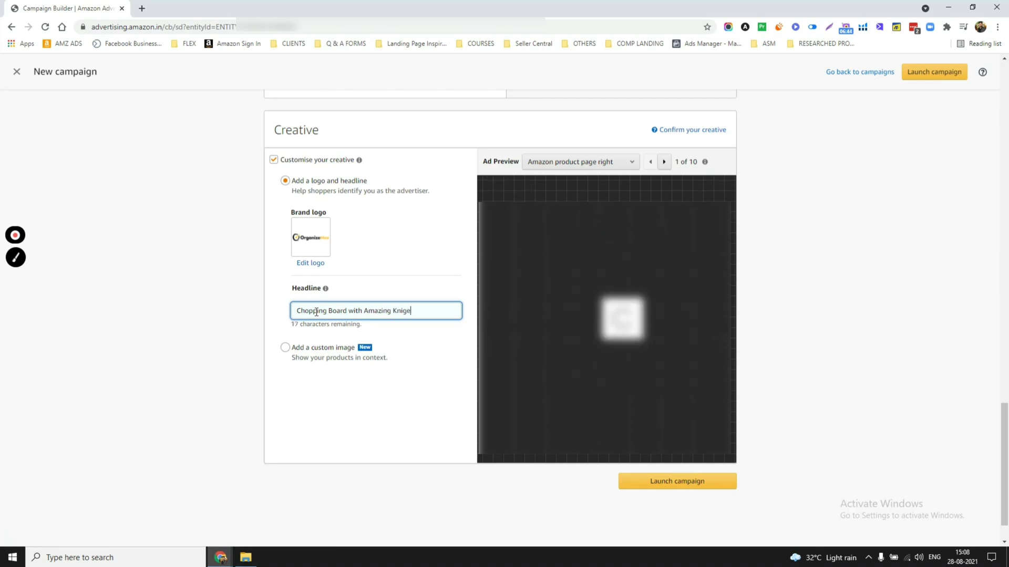
pyautogui.press('BackSpace')
pyautogui.press('BackSpace')
pyautogui.write('fe')
pyautogui.write(' o')
pyautogui.press('BackSpace')
# Change the ending of the headline so that it reads "Chopping Board On Sale", and launch the campaign.
pyautogui.hotkey('ctrl', 'shift', 'Left')
pyautogui.hotkey('ctrl', 'shift', 'Left')
pyautogui.hotkey('ctrl', 'shift', 'Left')
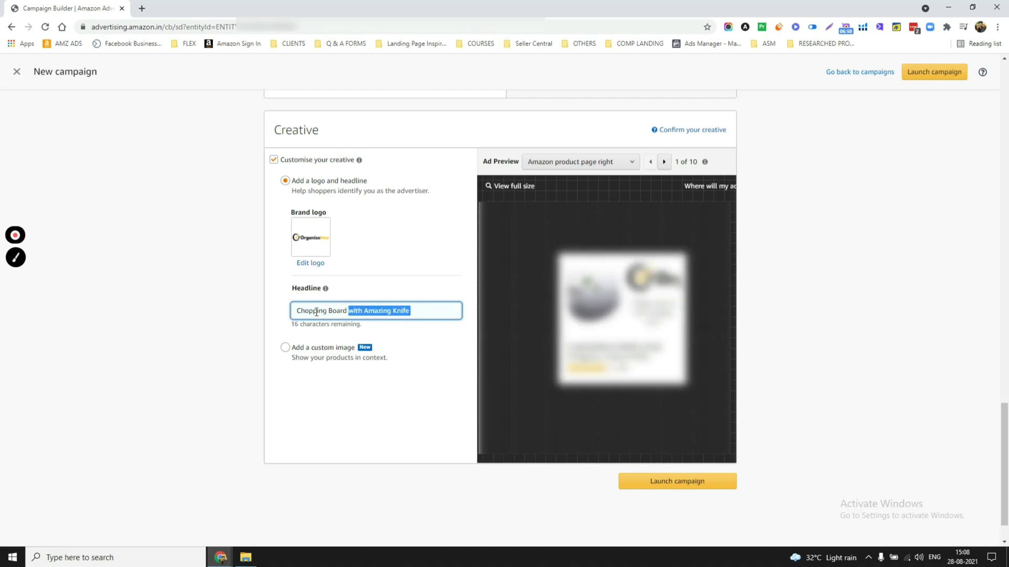
pyautogui.write('On Sale')
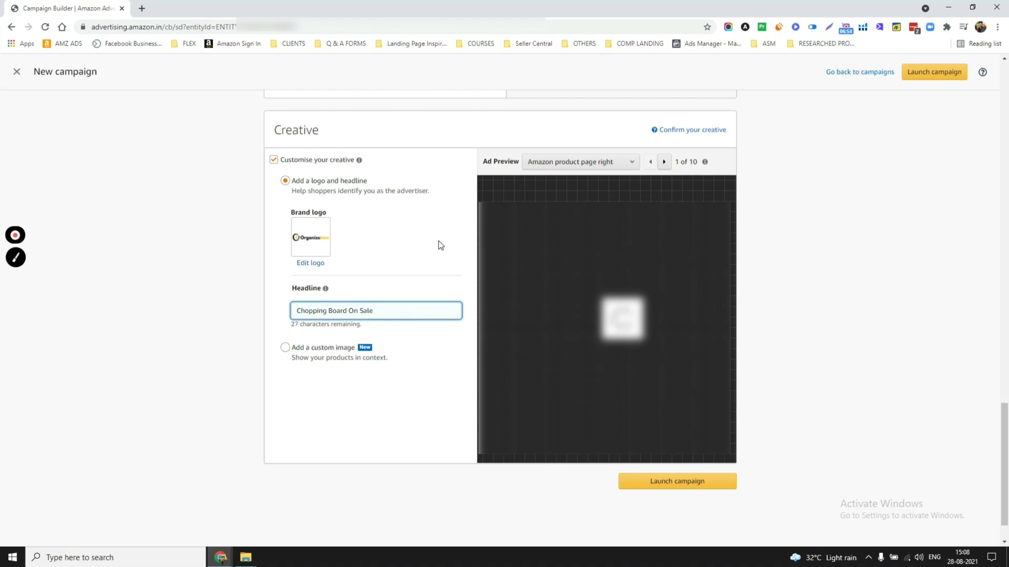
pyautogui.click(419, 231)
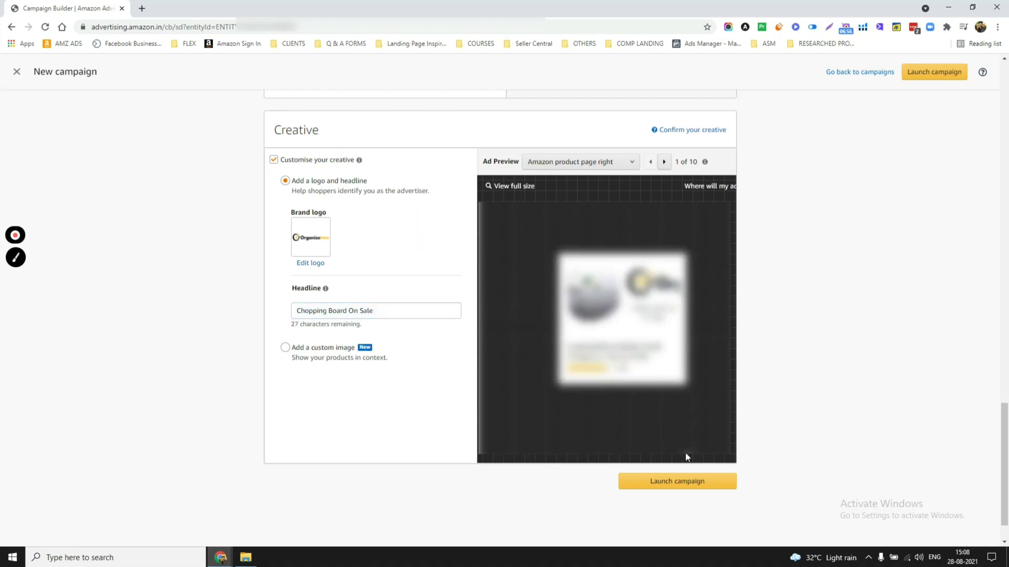
pyautogui.click(678, 481)
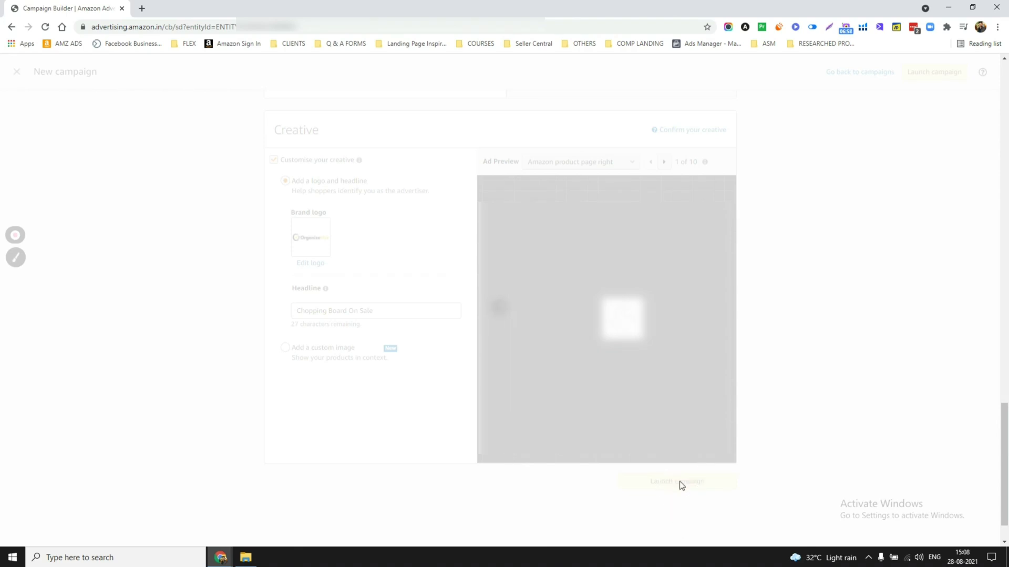